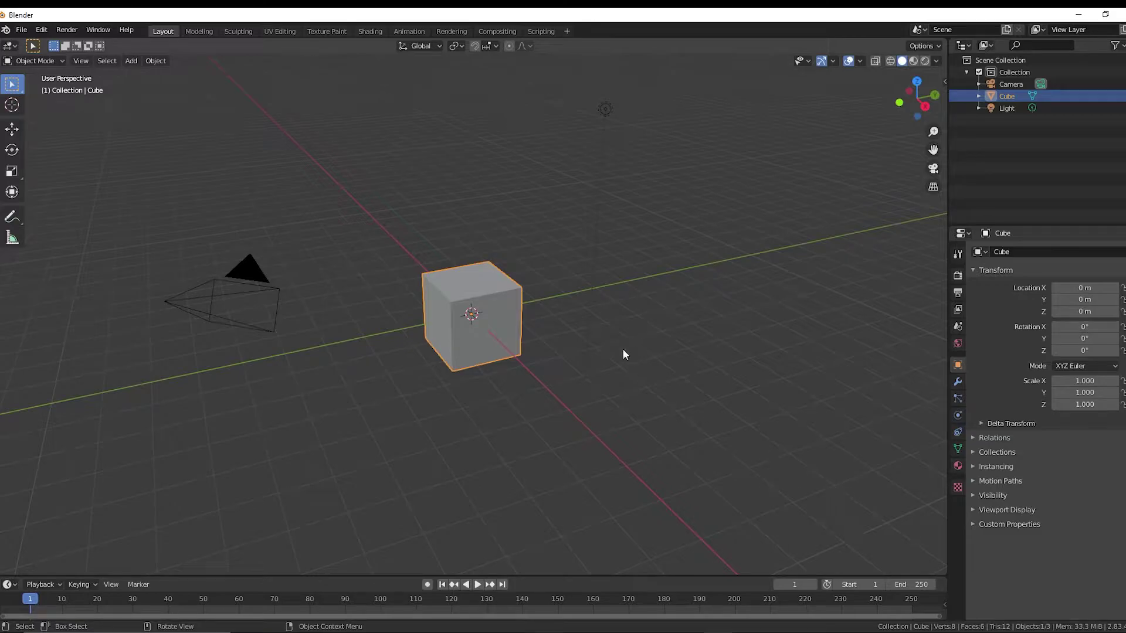
# Step: Box-select the default camera, cube and light and delete all three
pyautogui.scroll(-4, 596, 321)
pyautogui.moveTo(269, 194); pyautogui.dragTo(632, 396)
pyautogui.press('x')
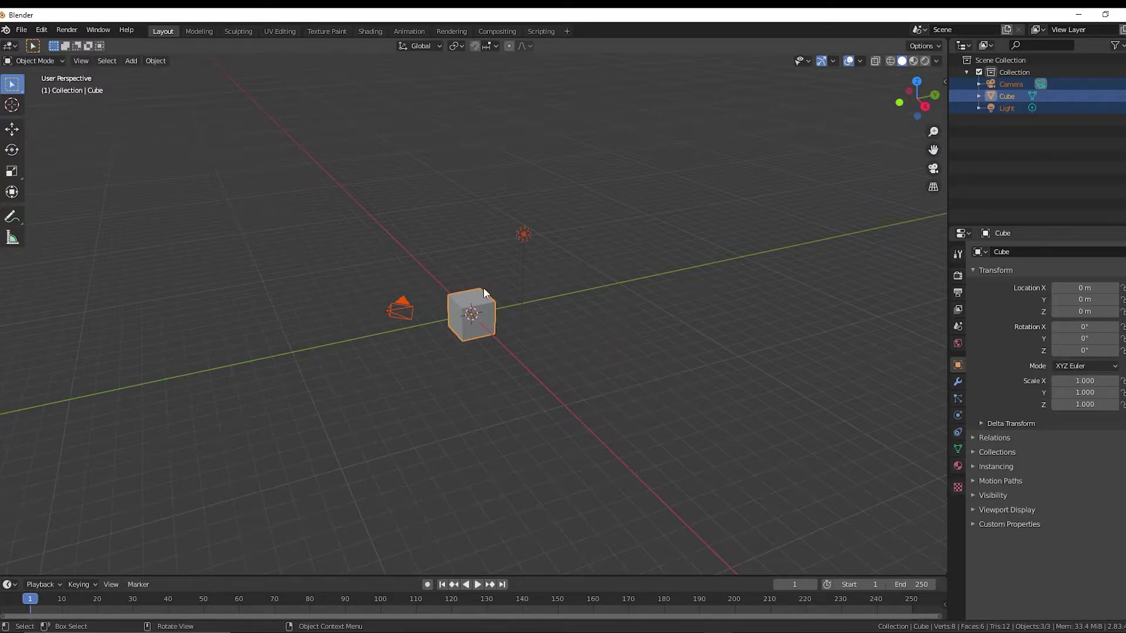
pyautogui.click(528, 300)
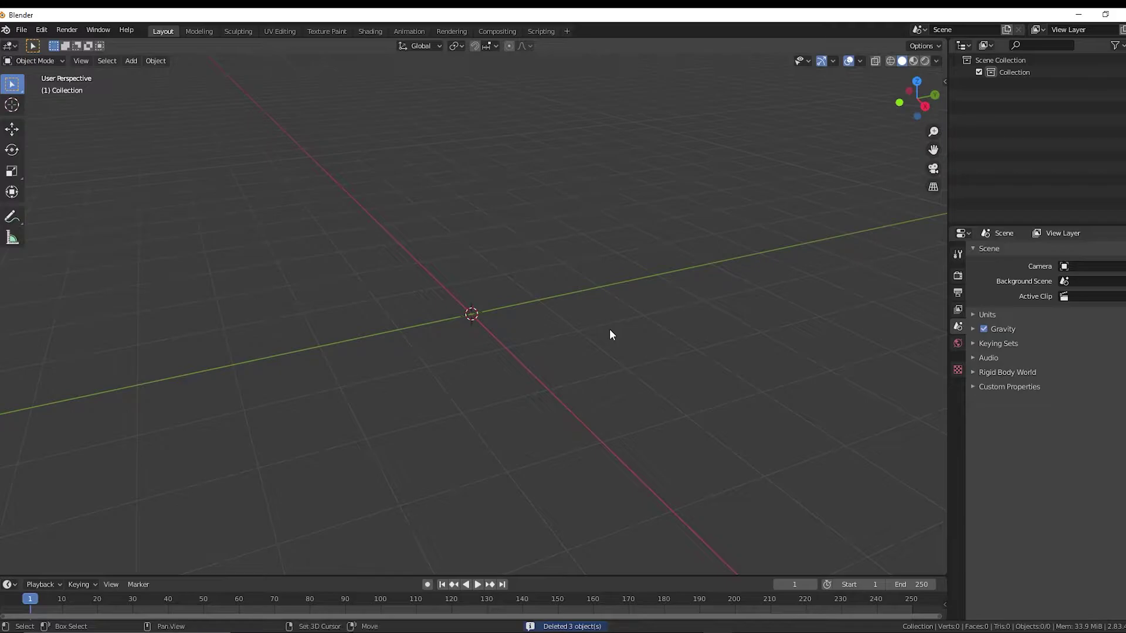
# Step: Bring up the Shift+A add menu, dismiss it, then reopen it to reach the Mesh primitives
pyautogui.hotkey('shift', 'a')
pyautogui.moveTo(610, 329)
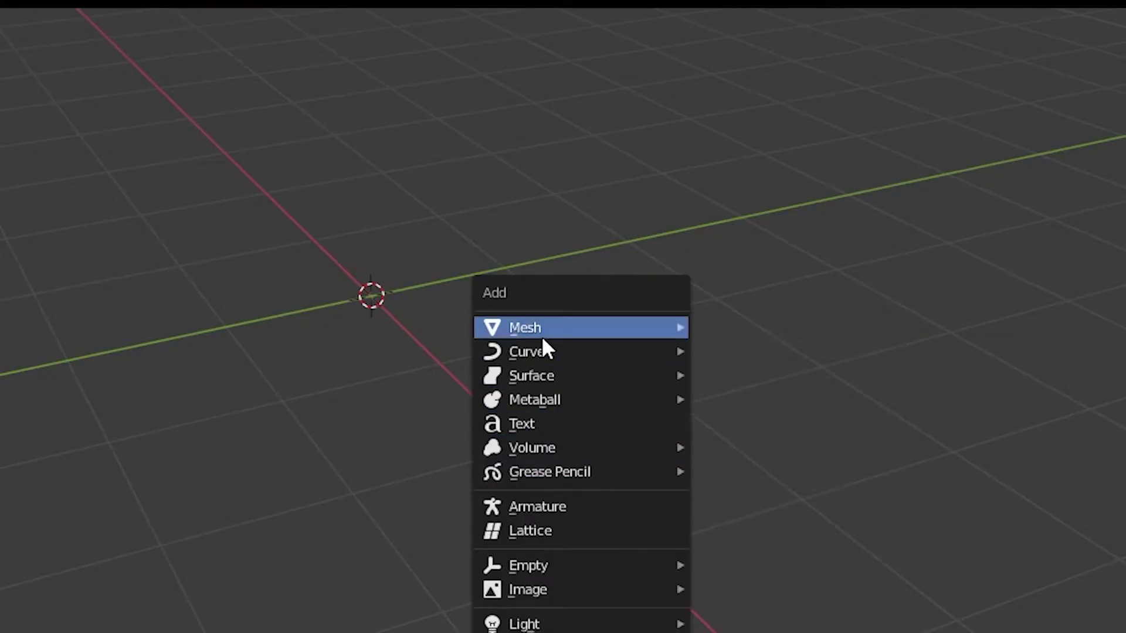
pyautogui.moveTo(599, 407)
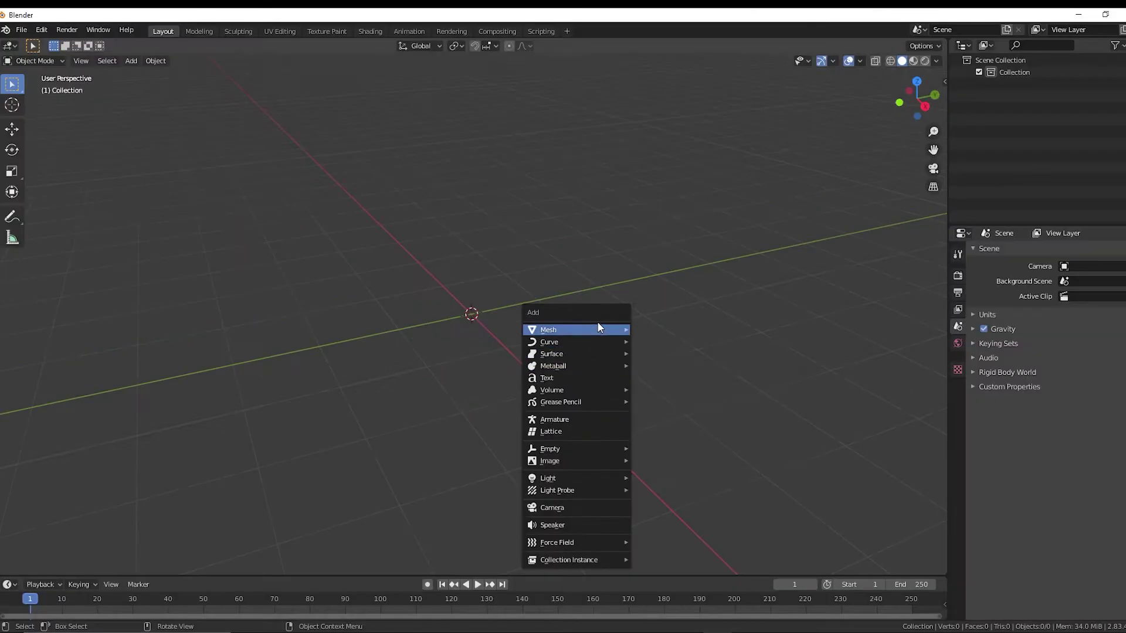
pyautogui.moveTo(623, 335)
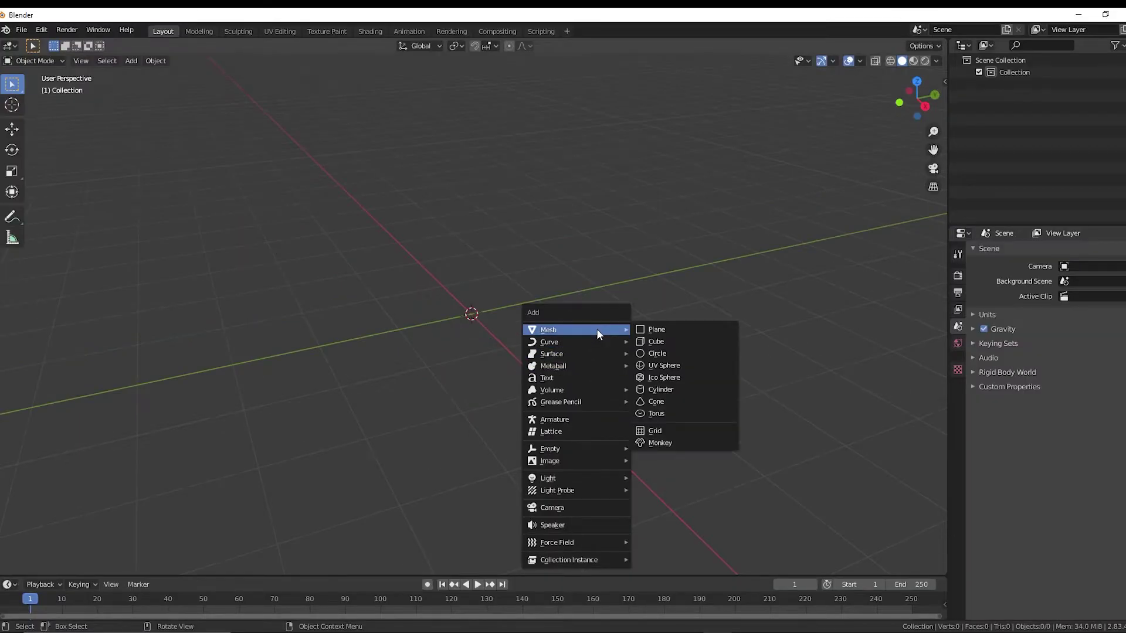
pyautogui.click(131, 61)
pyautogui.moveTo(108, 61)
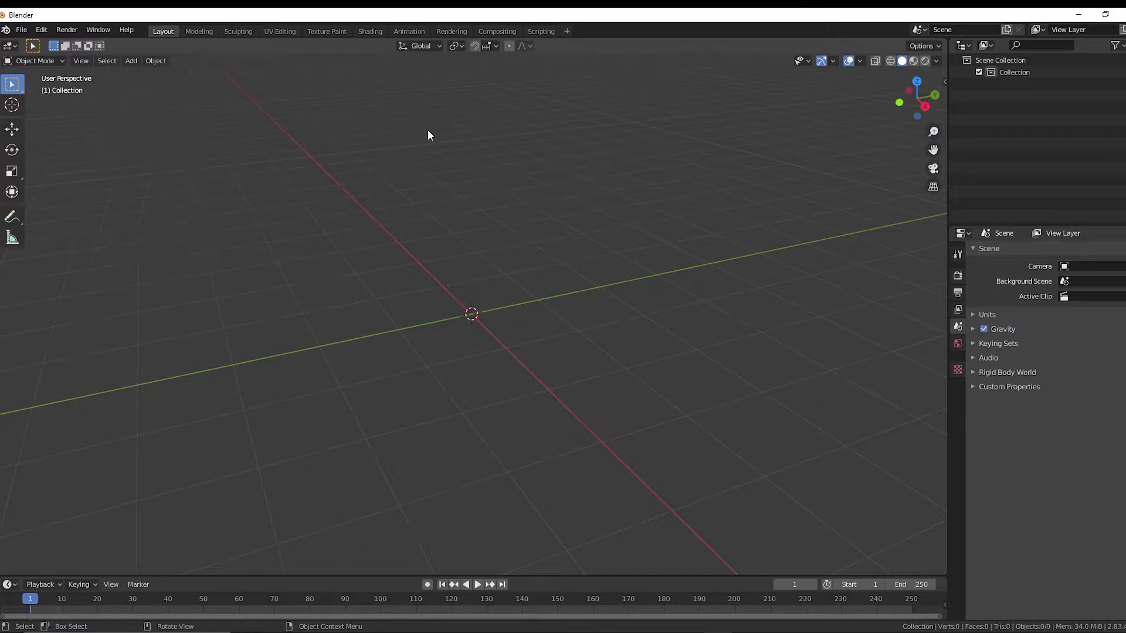
pyautogui.hotkey('shift', 'a')
pyautogui.moveTo(457, 311)
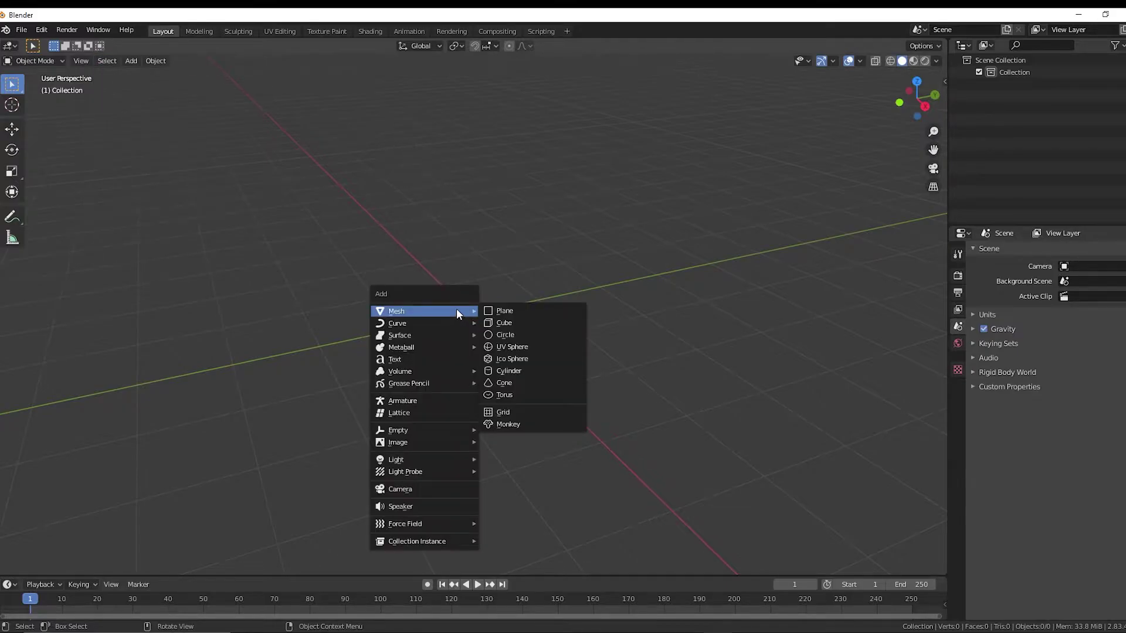
# Step: Add an Ico Sphere and set its Subdivisions to 1 in the Add Ico Sphere panel
pyautogui.click(516, 356)
pyautogui.moveTo(517, 353); pyautogui.dragTo(715, 293, button='middle')
pyautogui.click(69, 565)
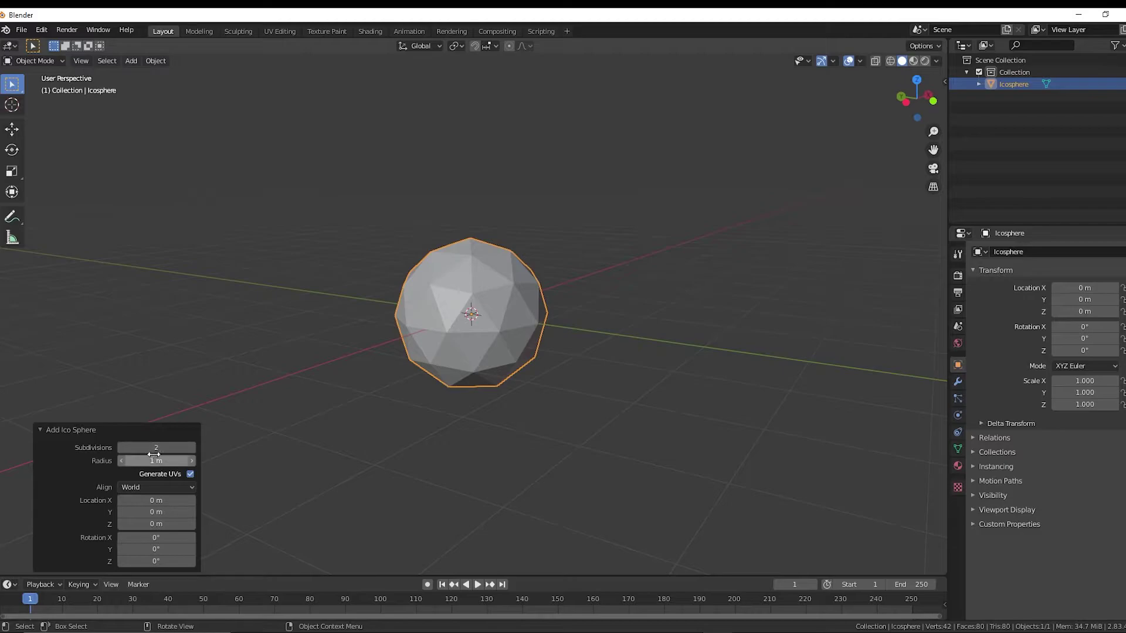
pyautogui.moveTo(154, 447)
pyautogui.mouseDown()
pyautogui.moveTo(167, 447)
pyautogui.moveTo(141, 444)
pyautogui.moveTo(167, 444)
pyautogui.moveTo(137, 445)
pyautogui.mouseUp()
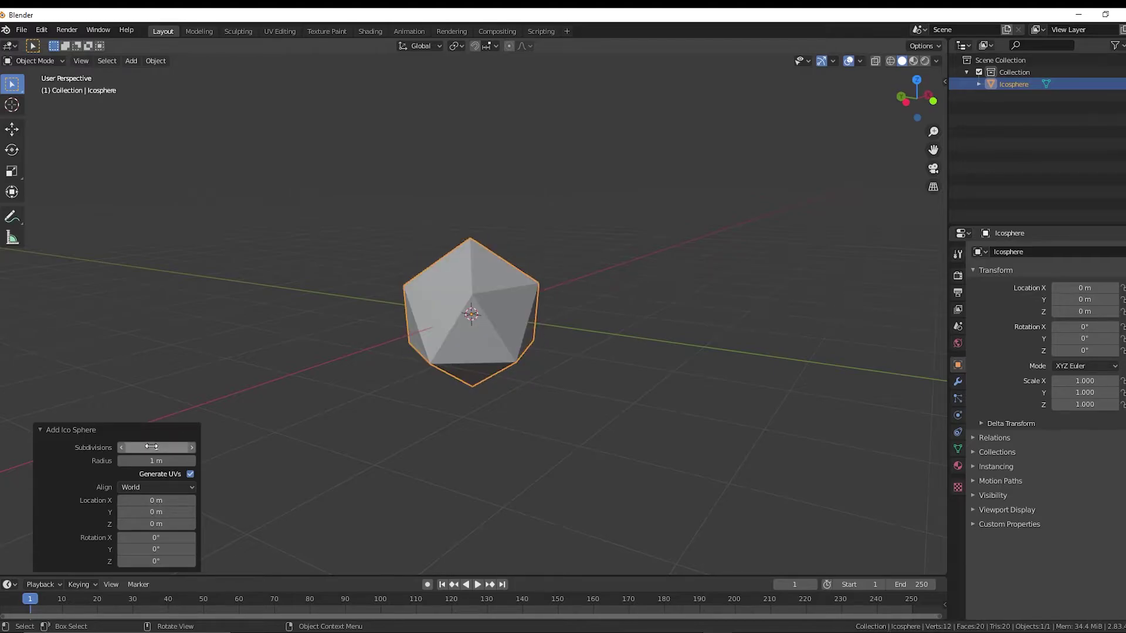
pyautogui.moveTo(472, 312); pyautogui.dragTo(204, 373, button='middle')
pyautogui.click(73, 428)
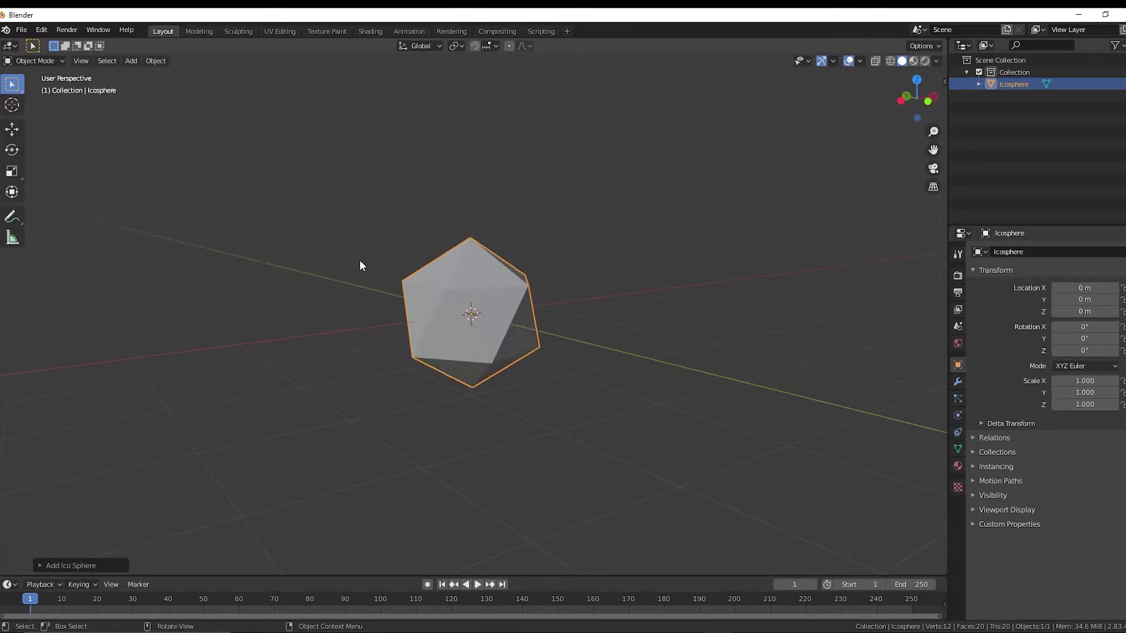
# Step: Enter Edit Mode and select the Randomize tool from the smooth/randomize tool group
pyautogui.press('Tab')
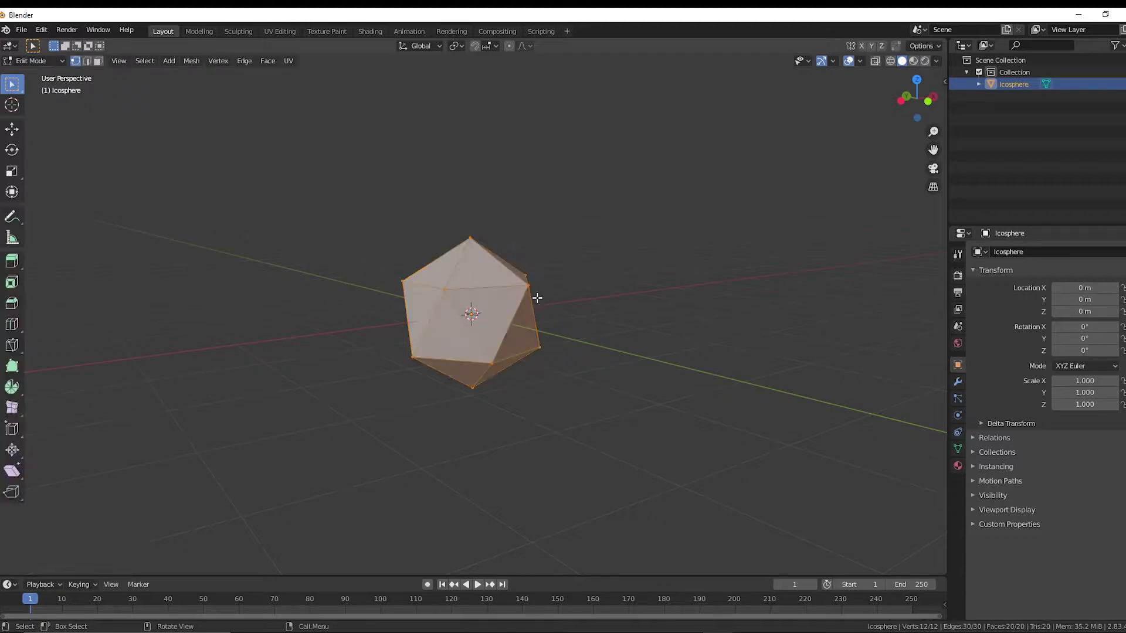
pyautogui.click(11, 411)
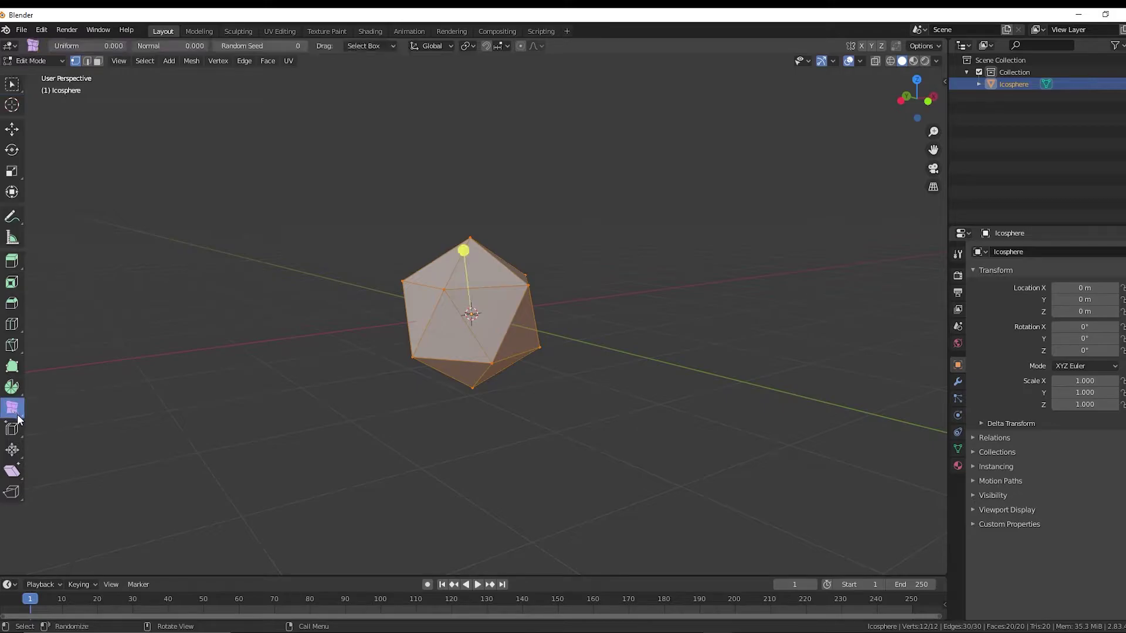
pyautogui.click(11, 414)
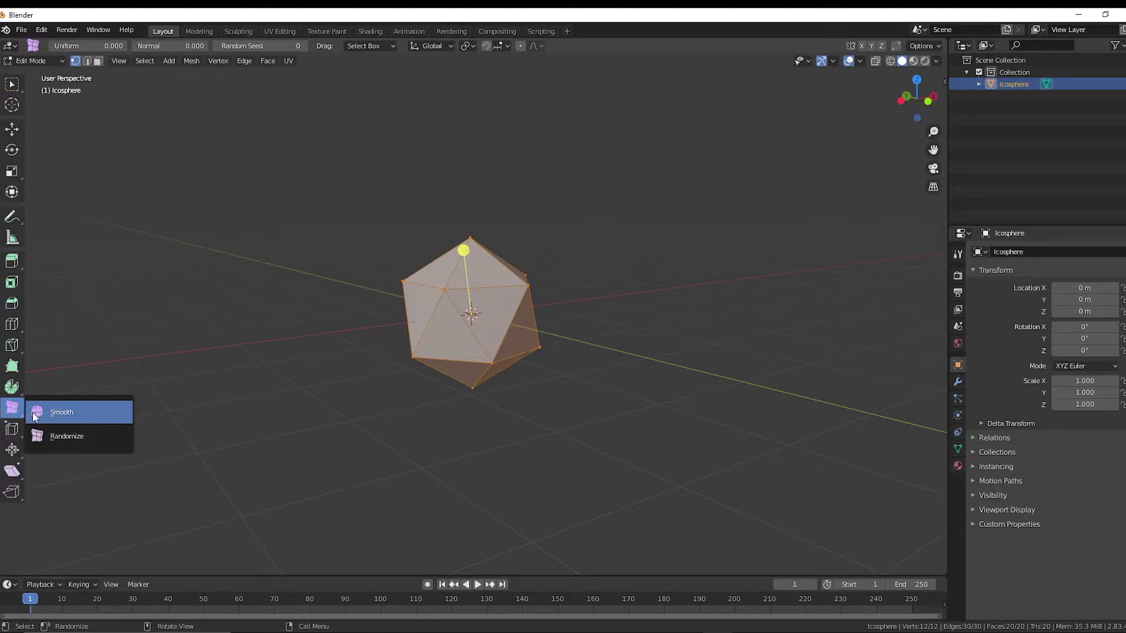
pyautogui.click(36, 415)
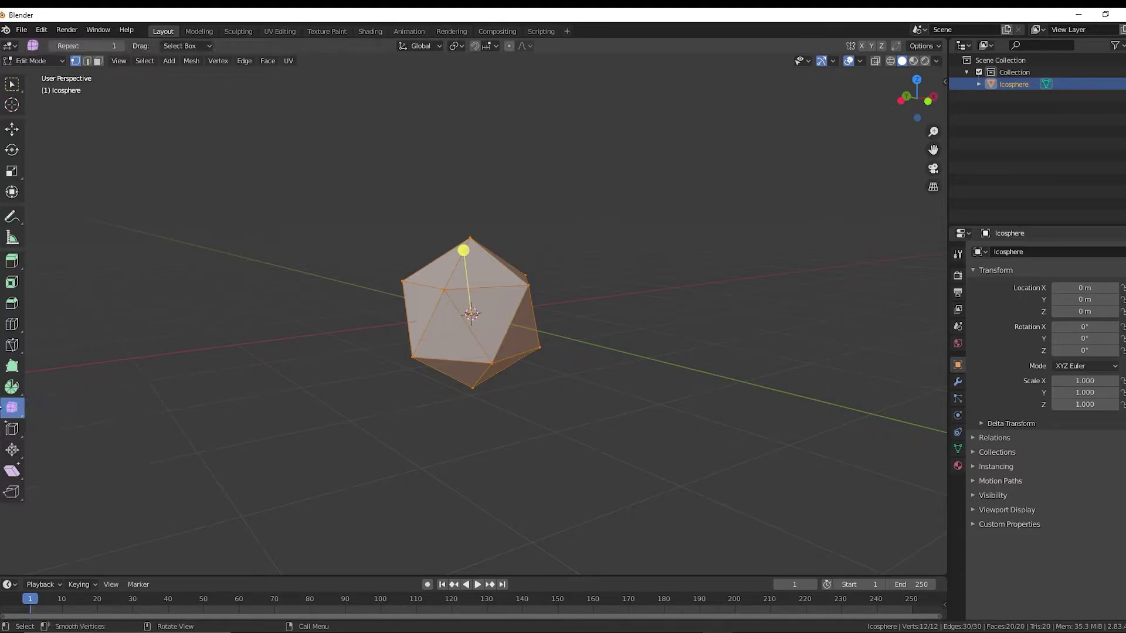
pyautogui.click(12, 408)
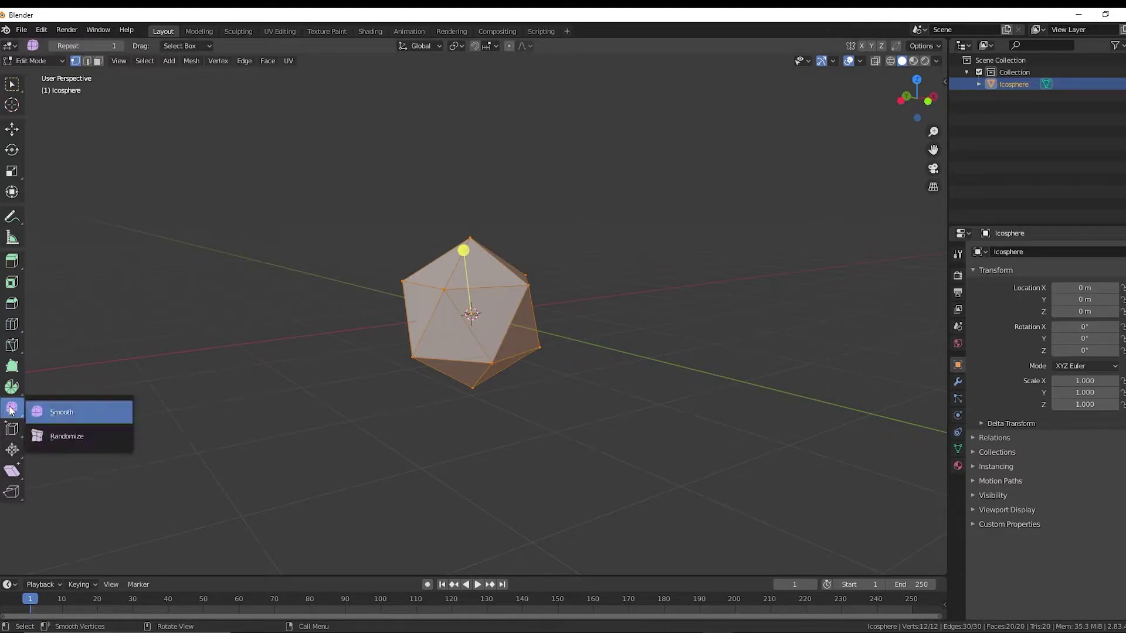
pyautogui.click(81, 442)
# Step: Drag the Randomize gizmo to displace the vertices, then return to Object Mode
pyautogui.moveTo(473, 272); pyautogui.dragTo(463, 244, button='middle')
pyautogui.moveTo(463, 244); pyautogui.dragTo(468, 212)
pyautogui.moveTo(468, 212); pyautogui.dragTo(487, 258, button='middle')
pyautogui.moveTo(471, 254); pyautogui.dragTo(474, 225)
pyautogui.press('Tab')
pyautogui.moveTo(474, 224)
pyautogui.mouseDown(button='middle')
pyautogui.moveTo(625, 234)
pyautogui.moveTo(448, 241)
pyautogui.moveTo(564, 228)
pyautogui.moveTo(399, 251)
pyautogui.moveTo(639, 239)
pyautogui.moveTo(496, 234)
pyautogui.moveTo(462, 290)
pyautogui.moveTo(544, 277)
pyautogui.moveTo(404, 286)
pyautogui.moveTo(518, 287)
pyautogui.moveTo(630, 259)
pyautogui.moveTo(422, 284)
pyautogui.moveTo(593, 315)
pyautogui.mouseUp(button='middle')
# Step: Try Shade Smooth and undo it, then add a Subdivision Surface modifier at Viewport level 1
pyautogui.rightClick(450, 297)
pyautogui.click(449, 297)
pyautogui.hotkey('ctrl', 'z')
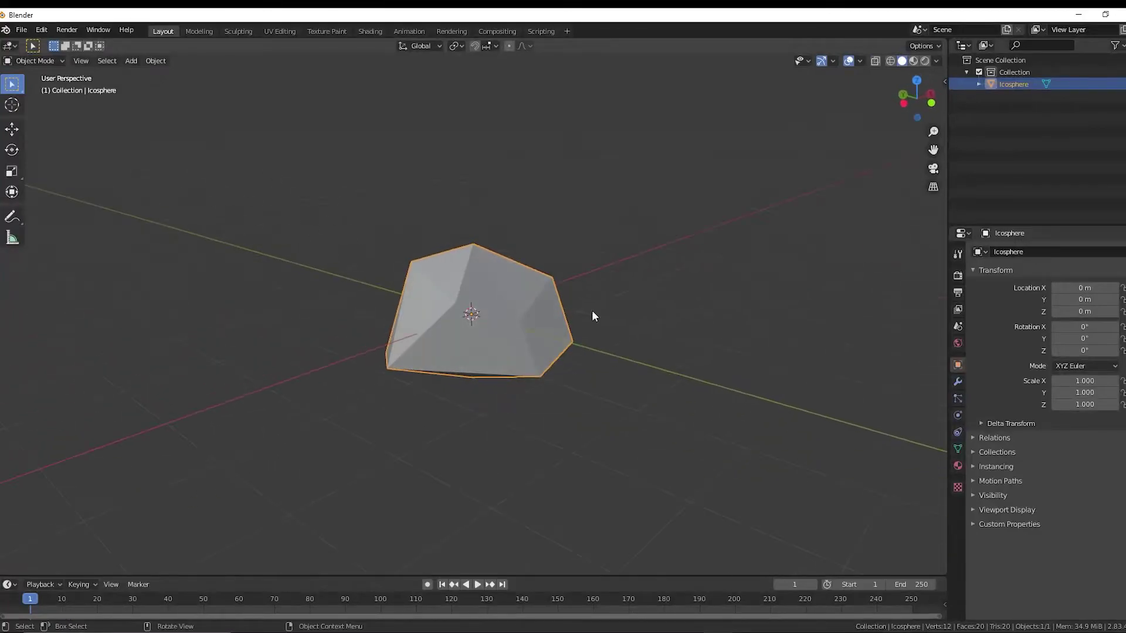
pyautogui.click(957, 381)
pyautogui.click(1006, 252)
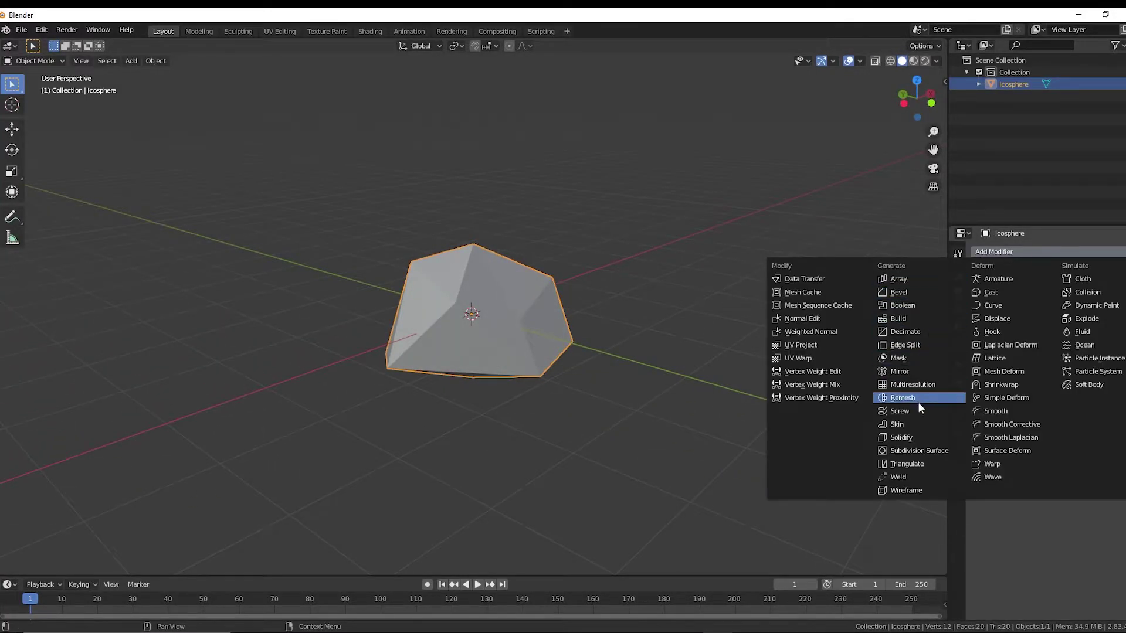
pyautogui.click(913, 453)
pyautogui.moveTo(621, 340); pyautogui.dragTo(614, 287, button='middle')
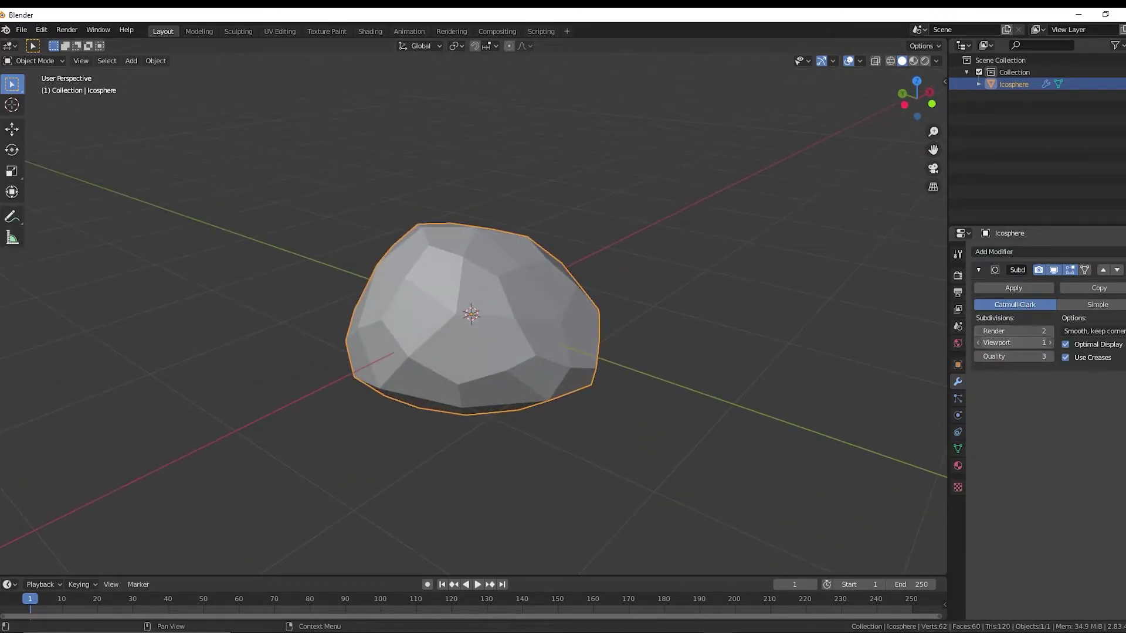
pyautogui.click(1049, 343)
pyautogui.click(978, 342)
# Step: Add a Triangulate modifier below the Subdivision Surface on the rock
pyautogui.moveTo(922, 328); pyautogui.dragTo(927, 372, button='middle')
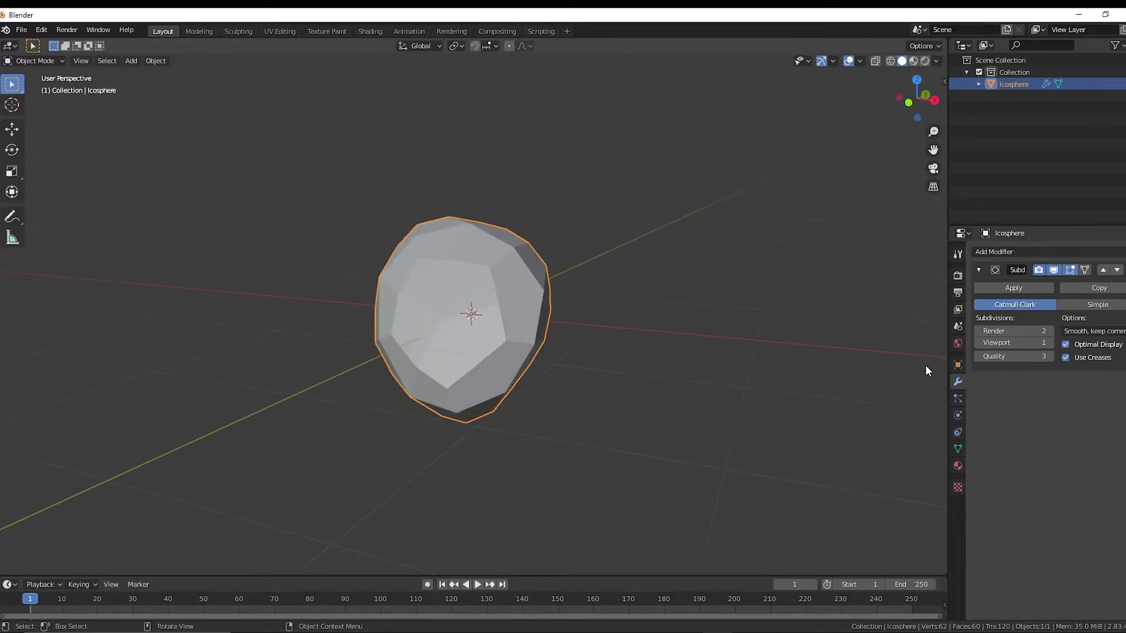
pyautogui.moveTo(586, 205); pyautogui.dragTo(434, 231, button='middle')
pyautogui.scroll(5, 474, 189)
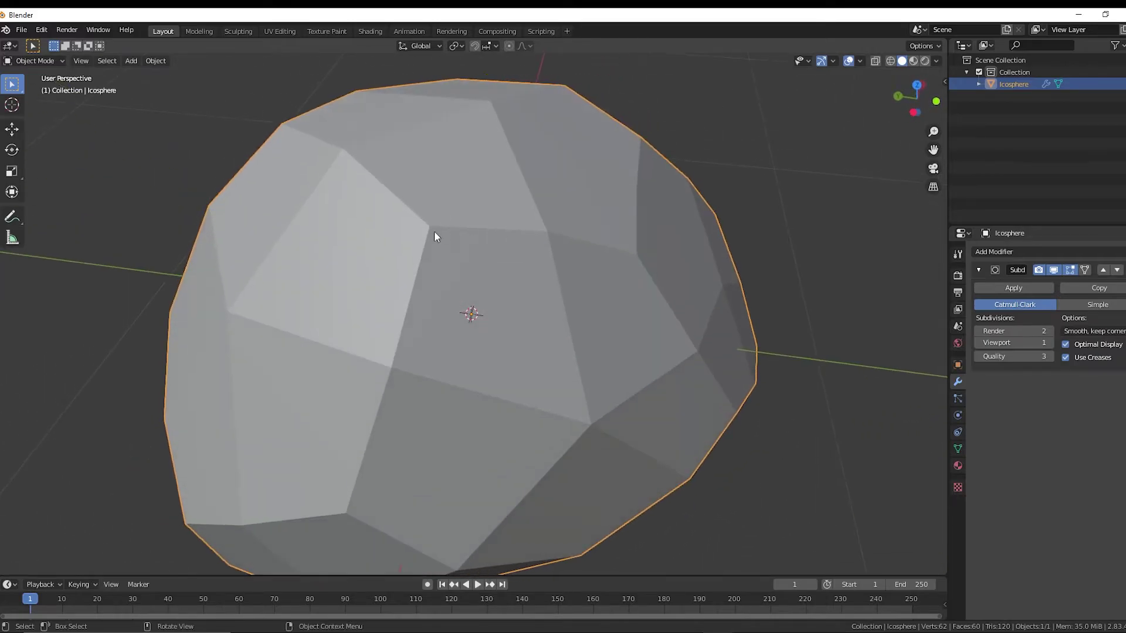
pyautogui.moveTo(525, 256); pyautogui.dragTo(895, 235, button='middle')
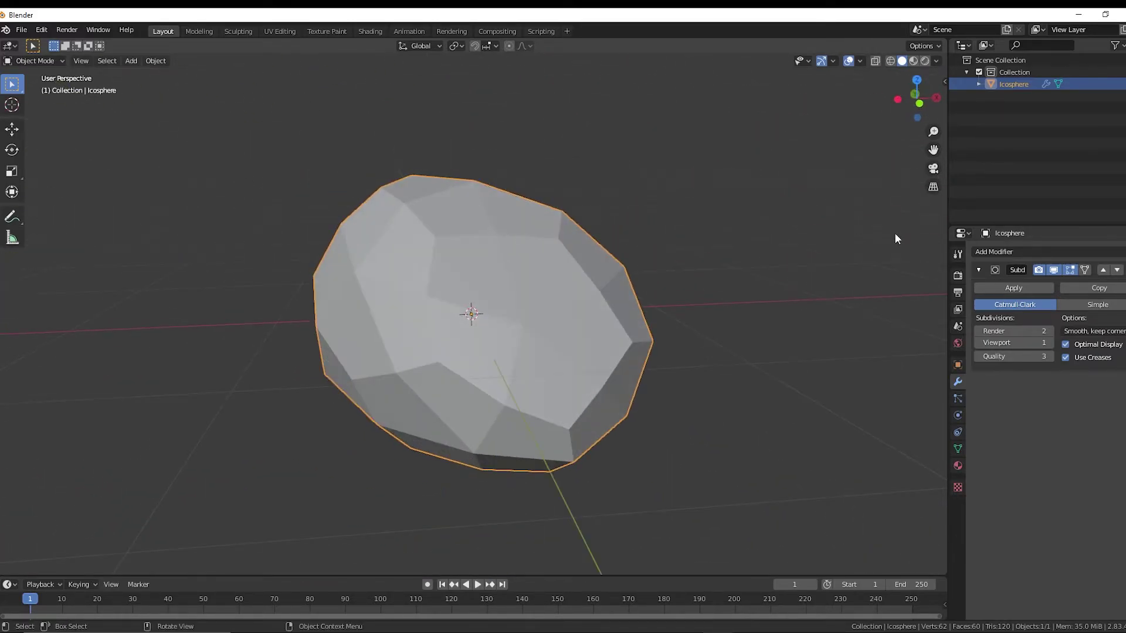
pyautogui.click(991, 251)
pyautogui.click(924, 463)
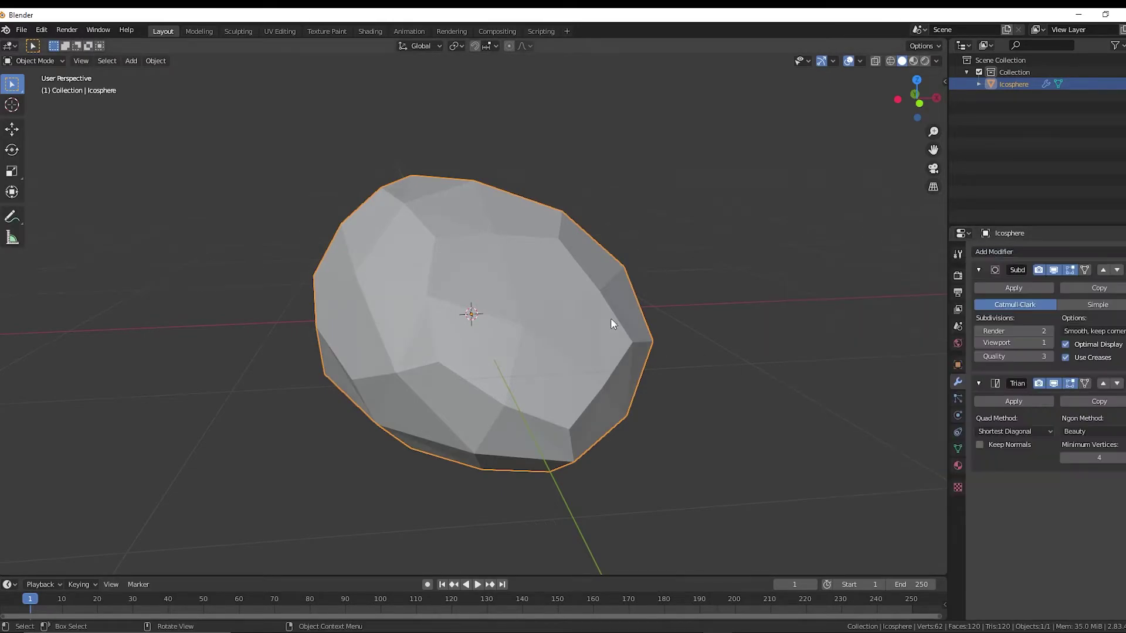
pyautogui.moveTo(611, 317); pyautogui.dragTo(438, 231, button='middle')
# Step: Move the rock to the left along the X axis, away from the origin
pyautogui.scroll(-5, 437, 231)
pyautogui.press('g')
pyautogui.press('x')
pyautogui.click(572, 273)
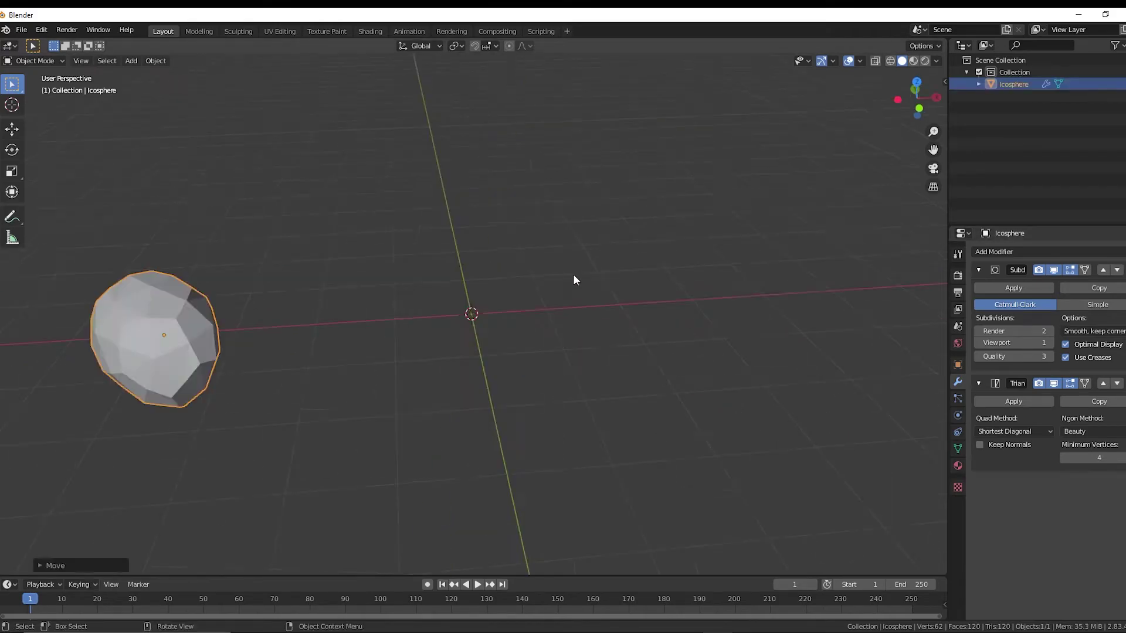
pyautogui.moveTo(572, 273); pyautogui.dragTo(515, 269, button='middle')
pyautogui.click(635, 280)
pyautogui.moveTo(635, 281); pyautogui.dragTo(492, 251, button='middle')
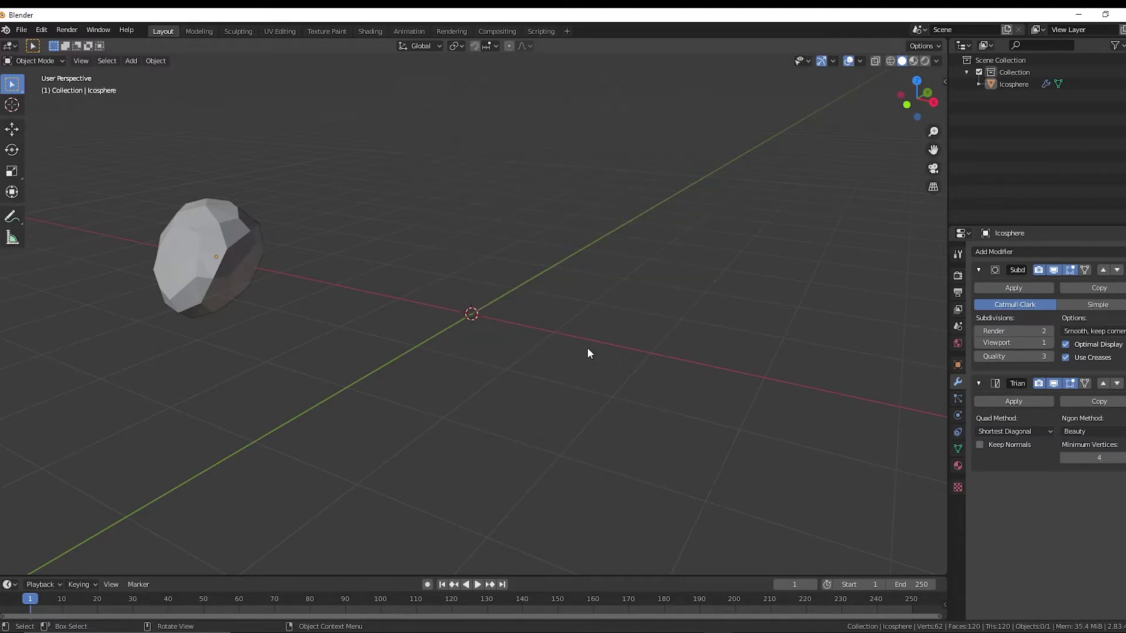
# Step: Delete the selected object and add a new cube mesh at the origin
pyautogui.press('Delete')
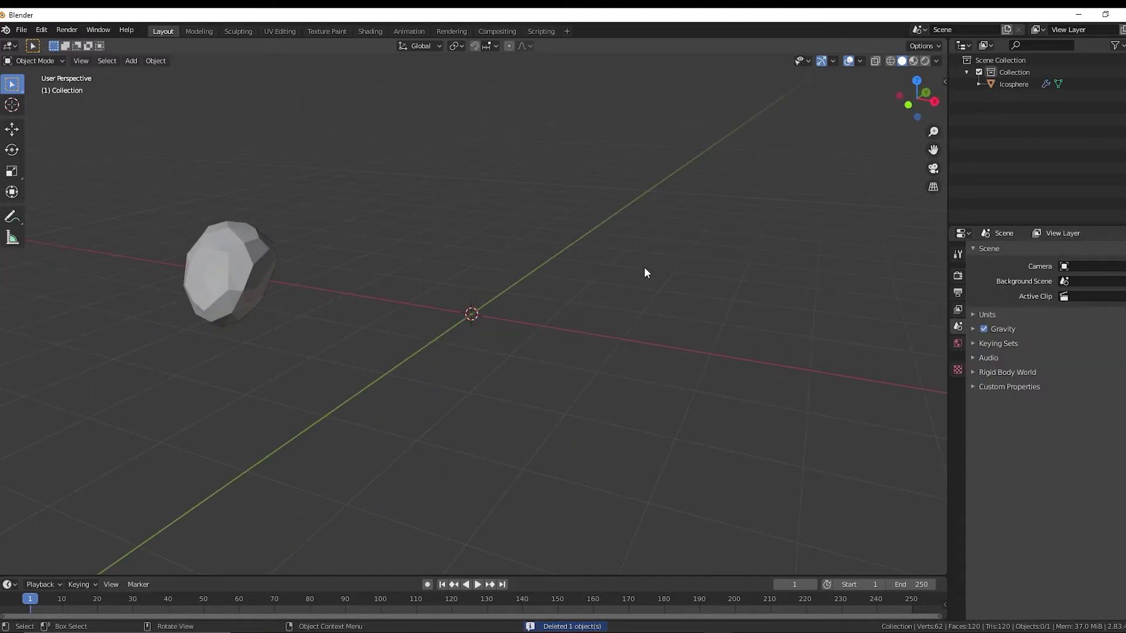
pyautogui.hotkey('shift', 'a')
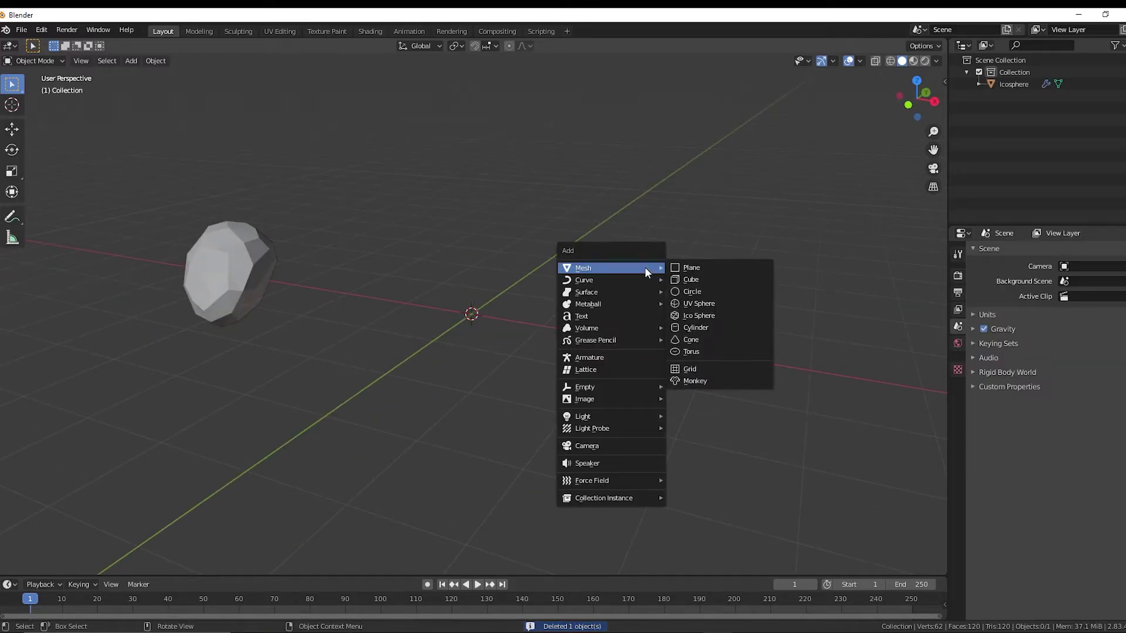
pyautogui.click(132, 60)
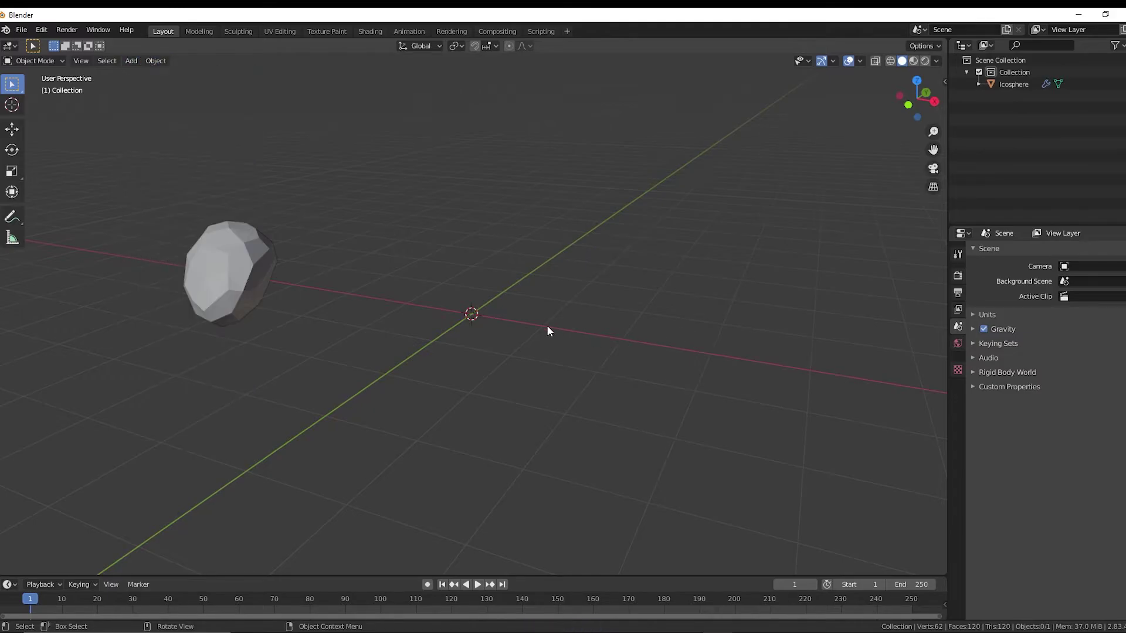
pyautogui.hotkey('shift', 'a')
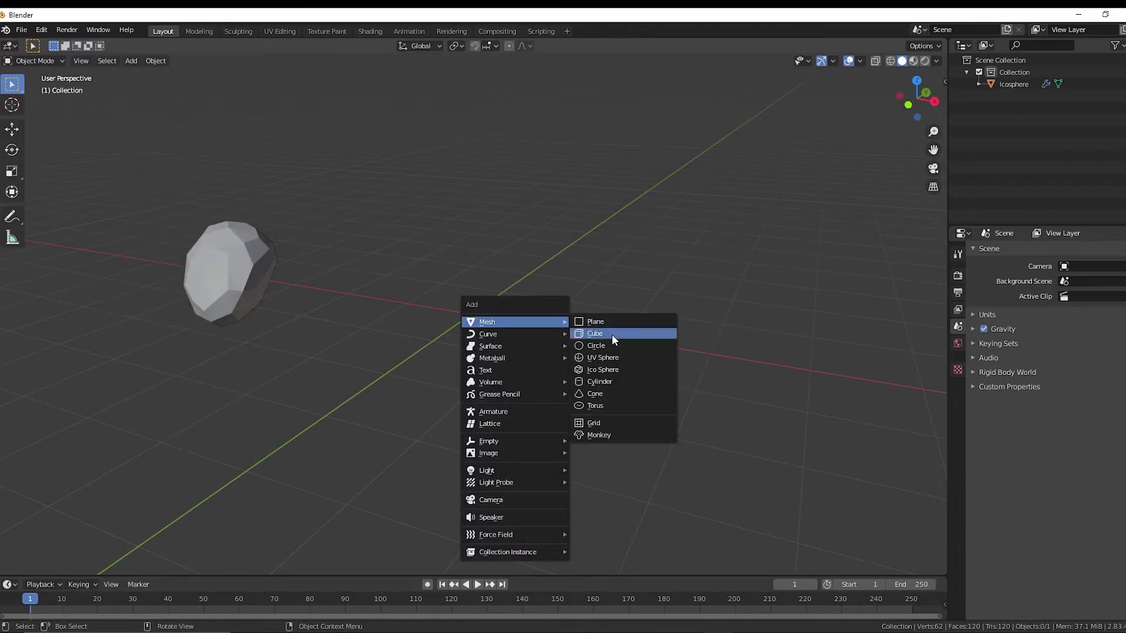
pyautogui.click(595, 333)
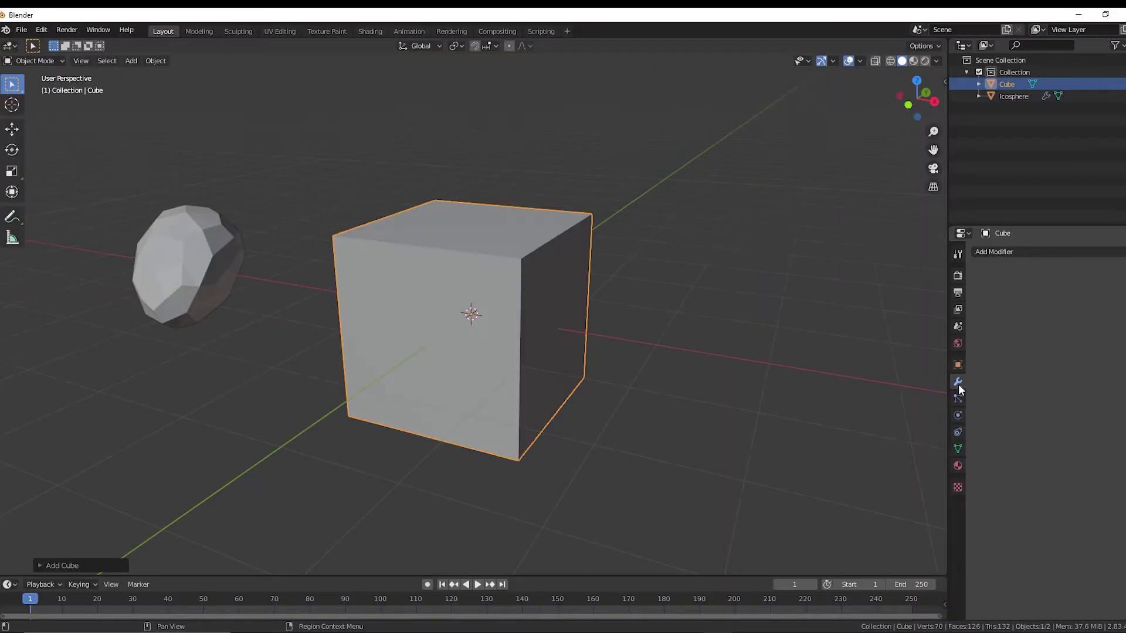
# Step: Give the cube a Subdivision Surface modifier, trying level 2 before settling on Viewport 1
pyautogui.click(998, 253)
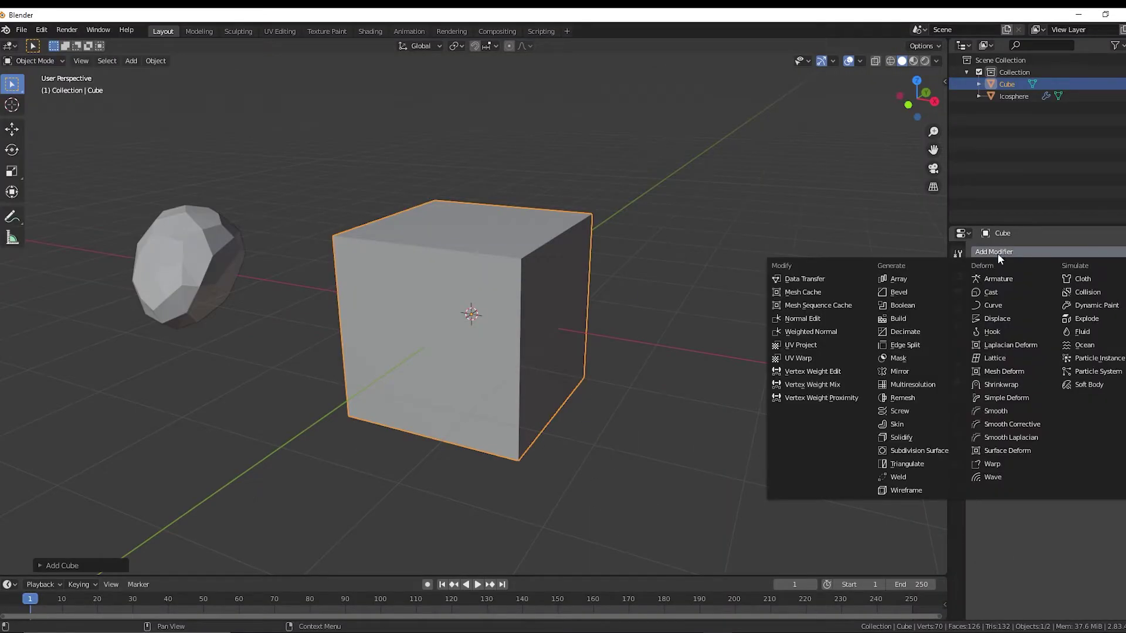
pyautogui.click(920, 451)
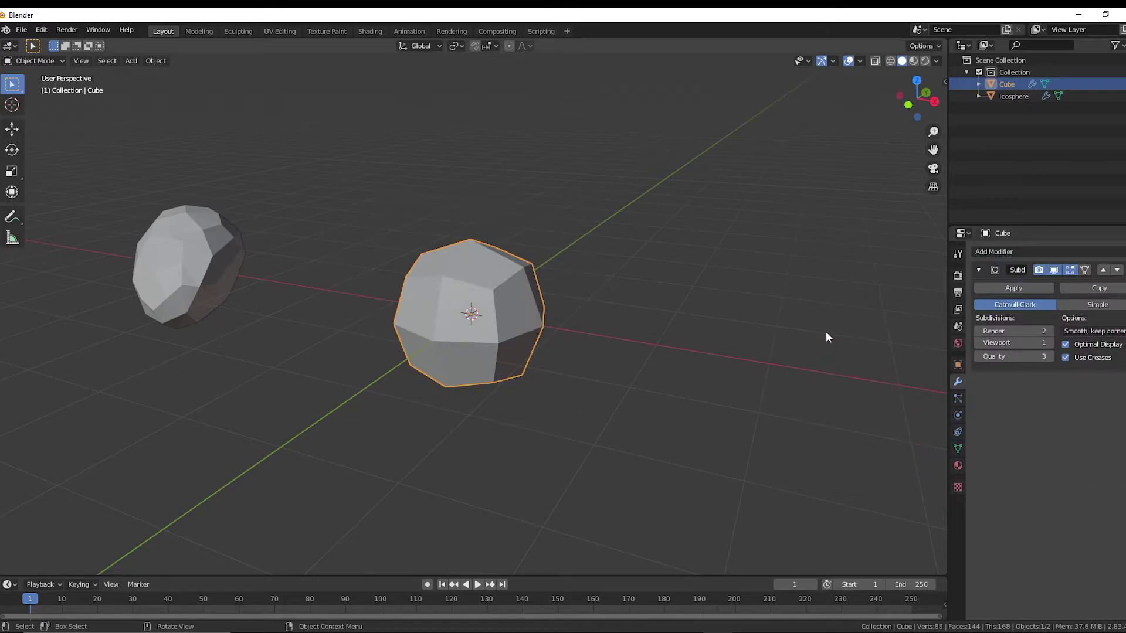
pyautogui.click(1013, 343)
pyautogui.write('2')
pyautogui.press('Return')
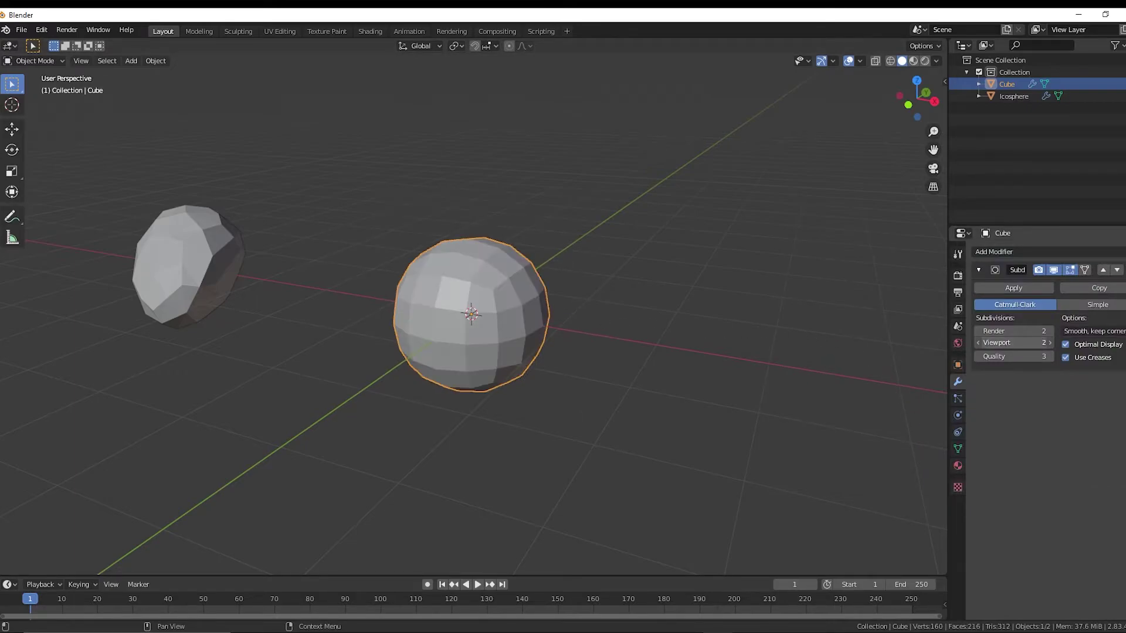
pyautogui.moveTo(1013, 342); pyautogui.dragTo(1000, 343)
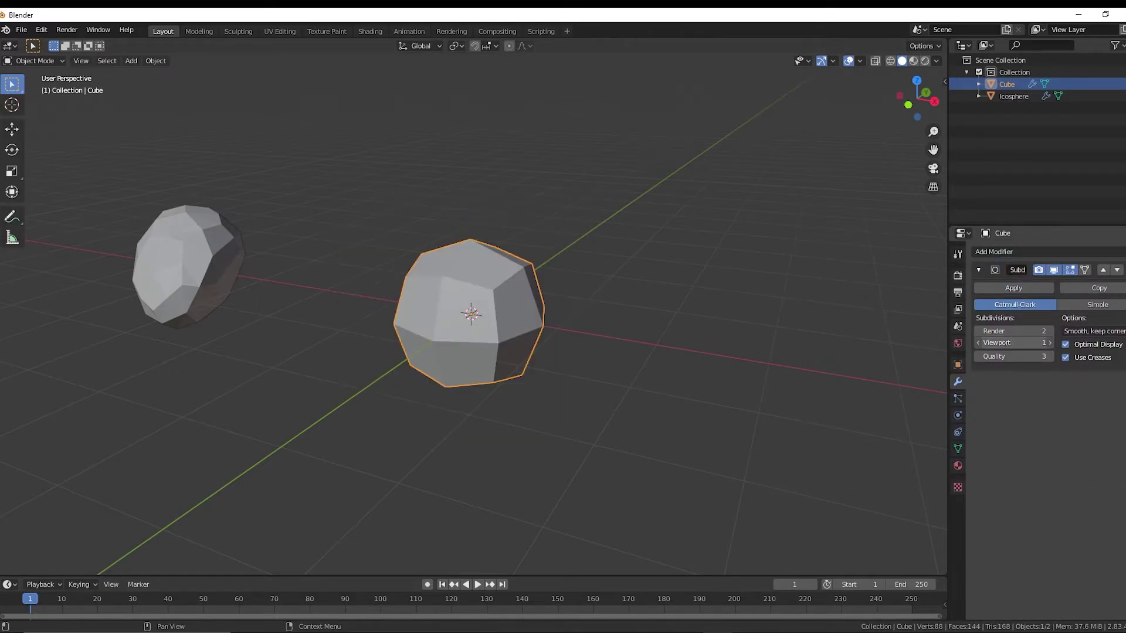
pyautogui.moveTo(791, 311); pyautogui.dragTo(727, 300, button='middle')
pyautogui.moveTo(1013, 342)
pyautogui.mouseDown()
pyautogui.moveTo(1032, 342)
pyautogui.moveTo(1014, 343)
pyautogui.mouseUp()
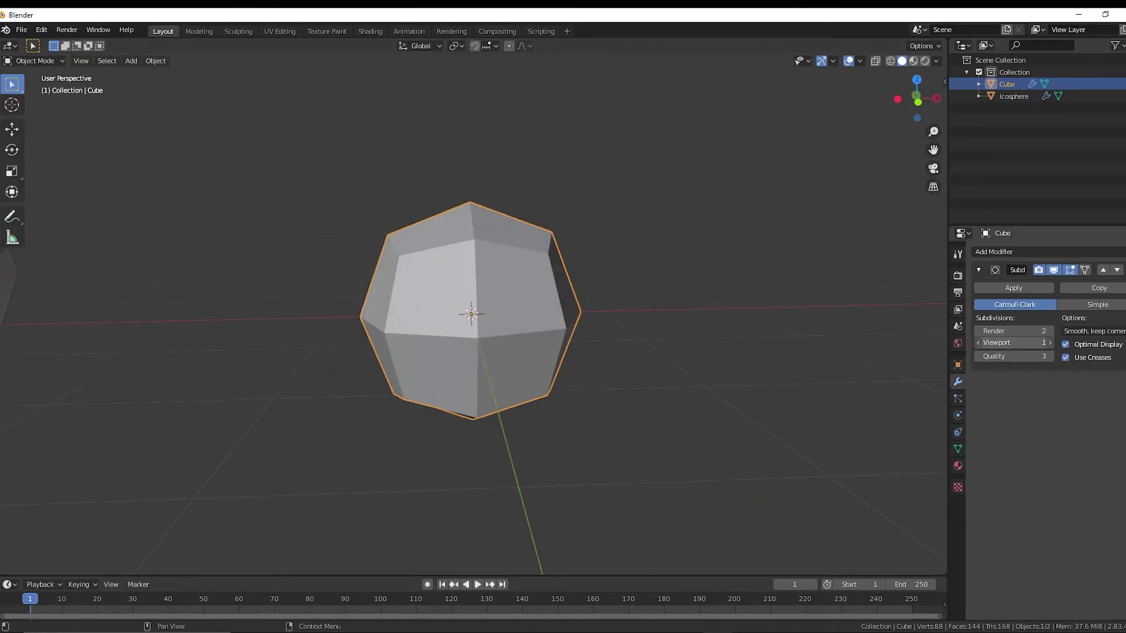
pyautogui.moveTo(721, 275); pyautogui.dragTo(635, 265, button='middle')
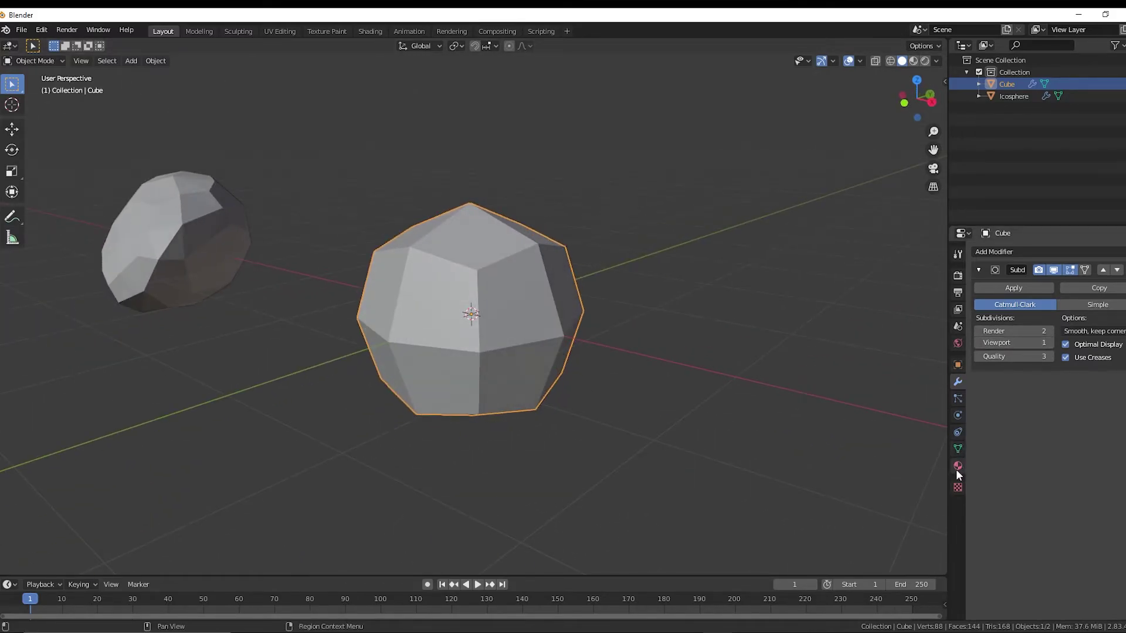
# Step: Add a Displace modifier to the cube below its Subdivision Surface
pyautogui.click(1005, 252)
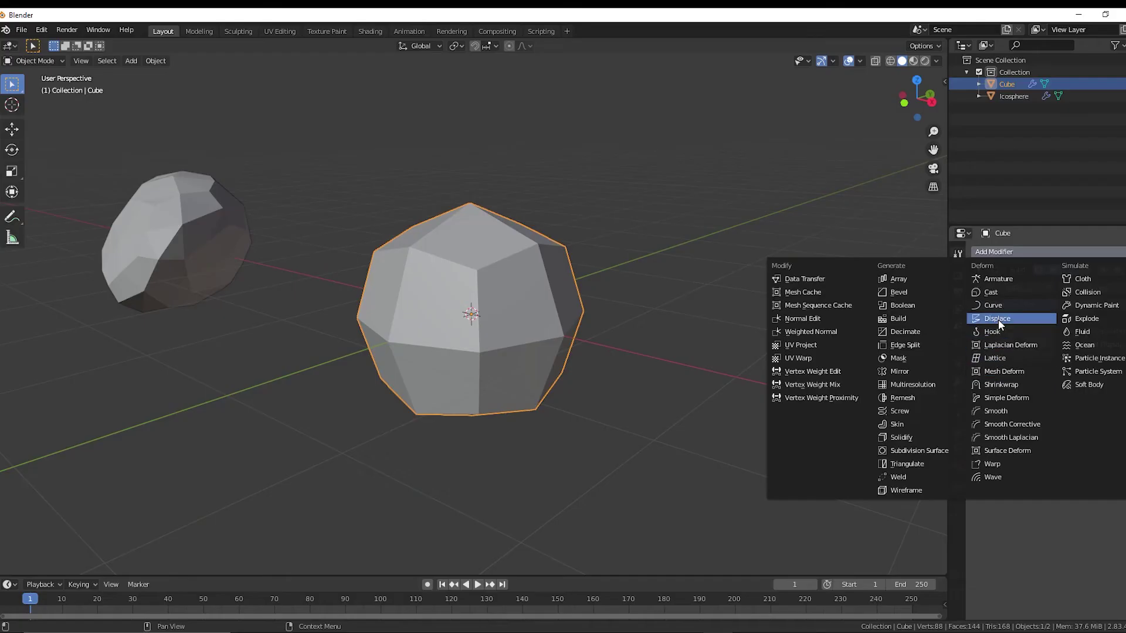
pyautogui.click(998, 319)
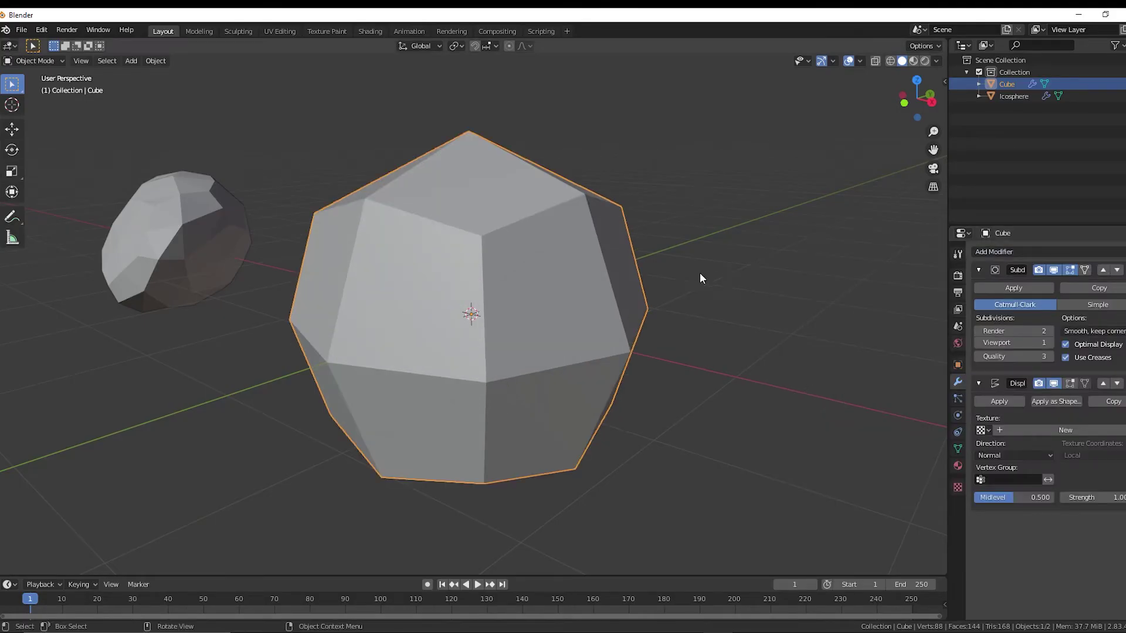
pyautogui.scroll(-3, 521, 232)
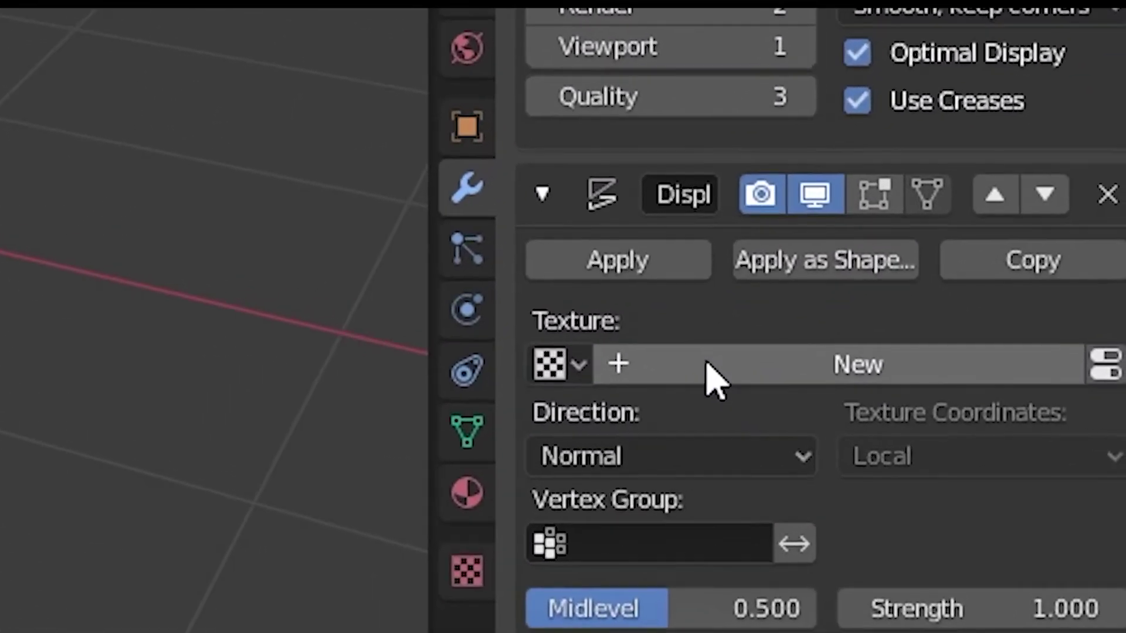
# Step: Create a new texture for the Displace modifier and set its type to Voronoi
pyautogui.click(707, 364)
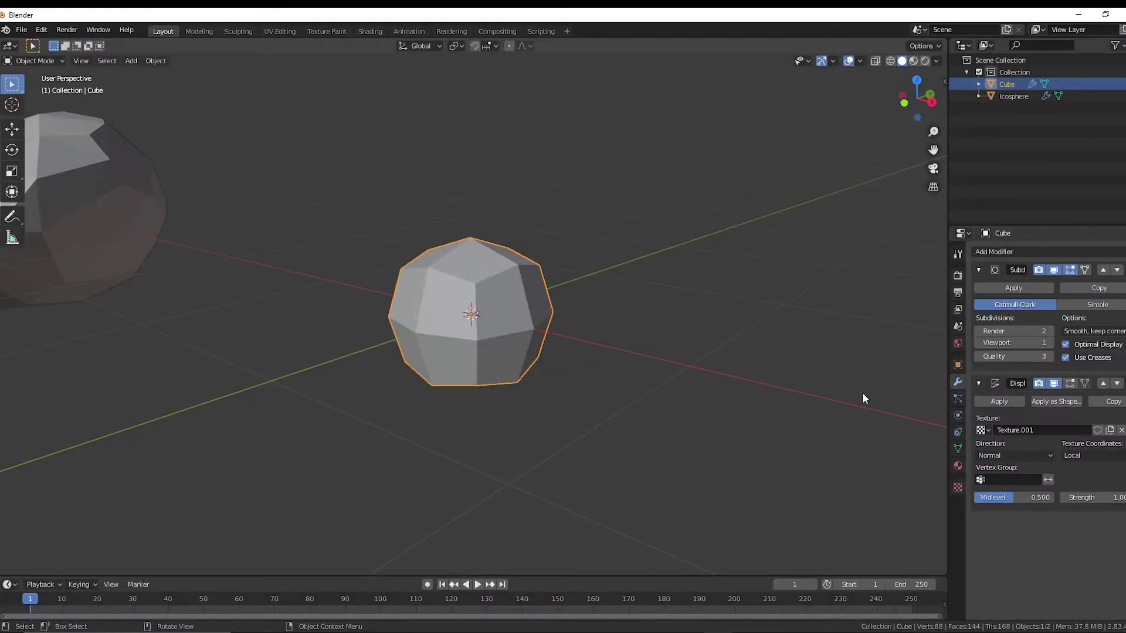
pyautogui.click(957, 487)
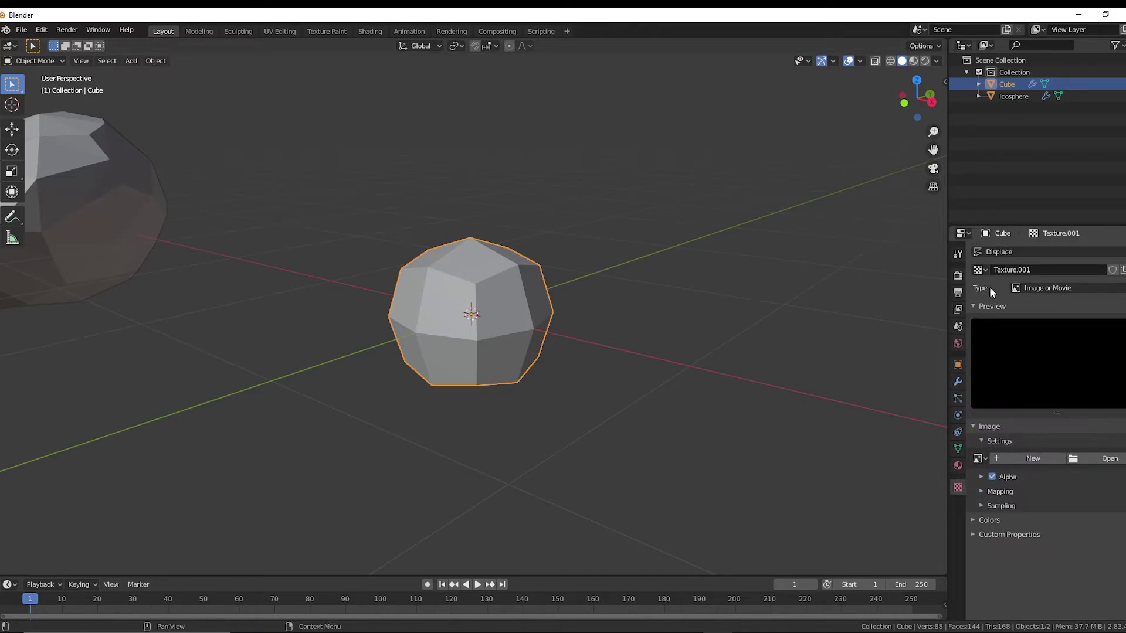
pyautogui.click(1039, 290)
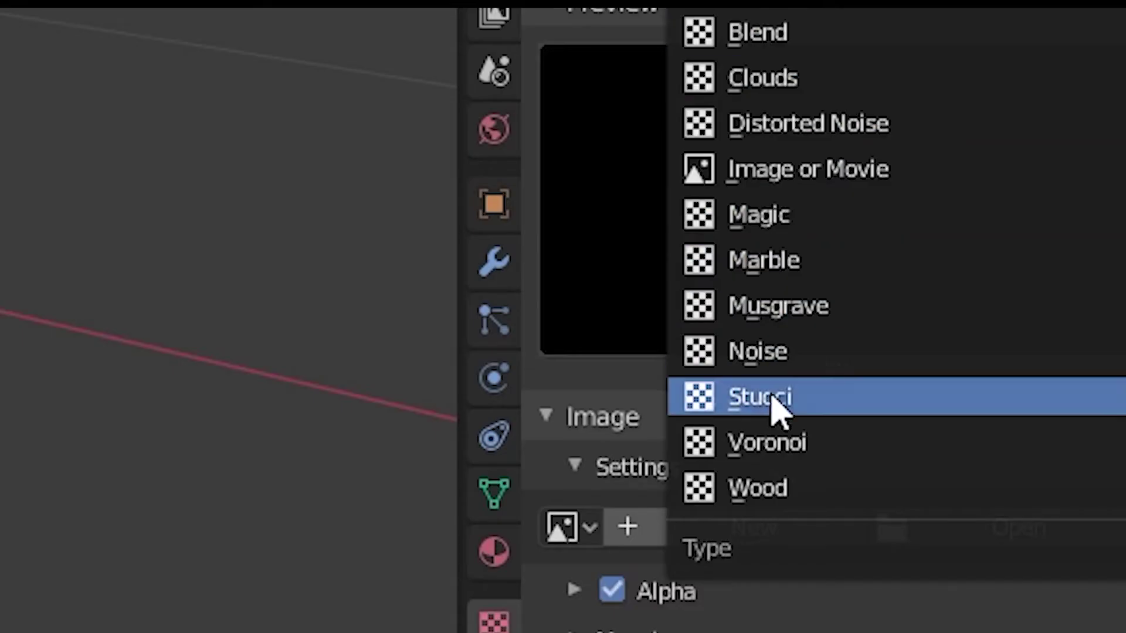
pyautogui.click(1037, 437)
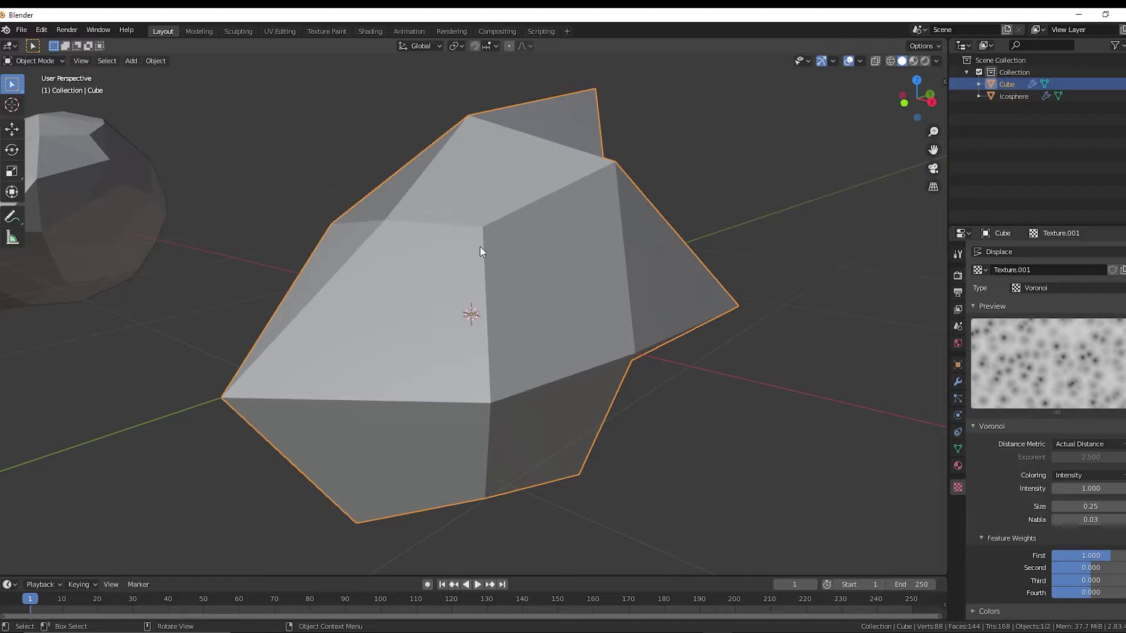
pyautogui.moveTo(479, 246); pyautogui.dragTo(791, 340, button='middle')
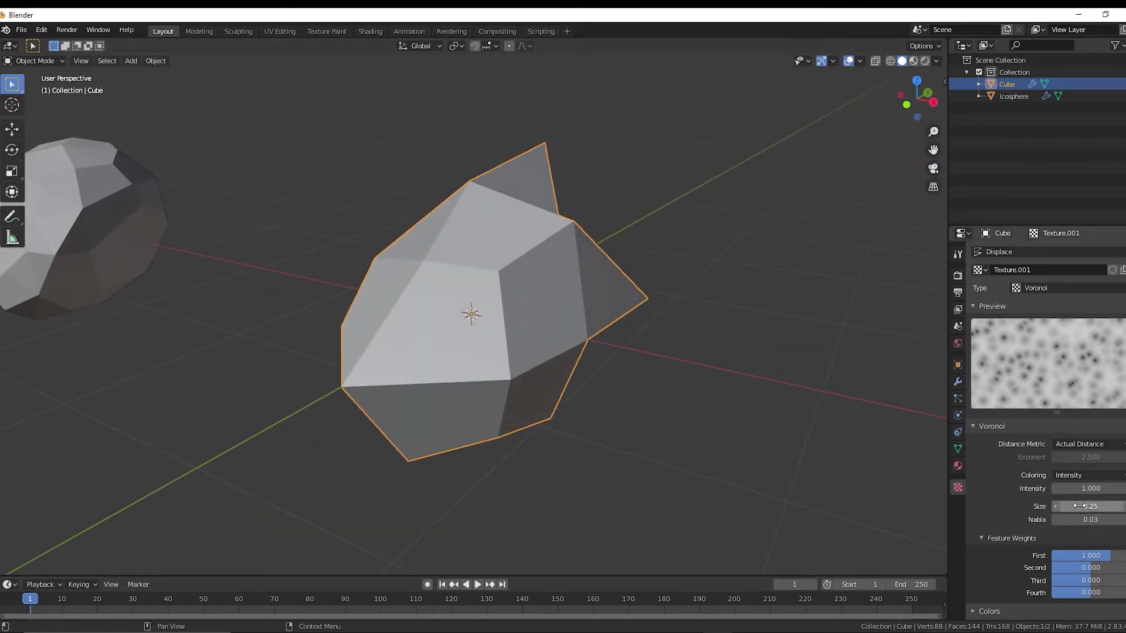
# Step: Set the Voronoi Size to 0.83 and the Second feature weight to -1.015
pyautogui.moveTo(1079, 506); pyautogui.dragTo(1111, 506)
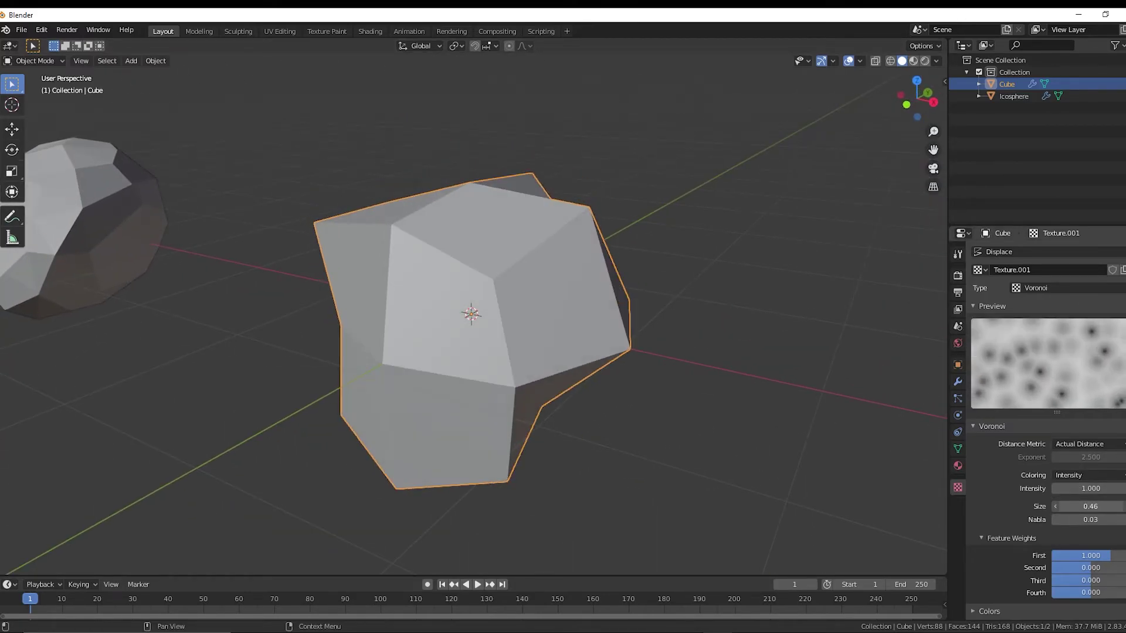
pyautogui.moveTo(575, 376); pyautogui.dragTo(606, 388, button='middle')
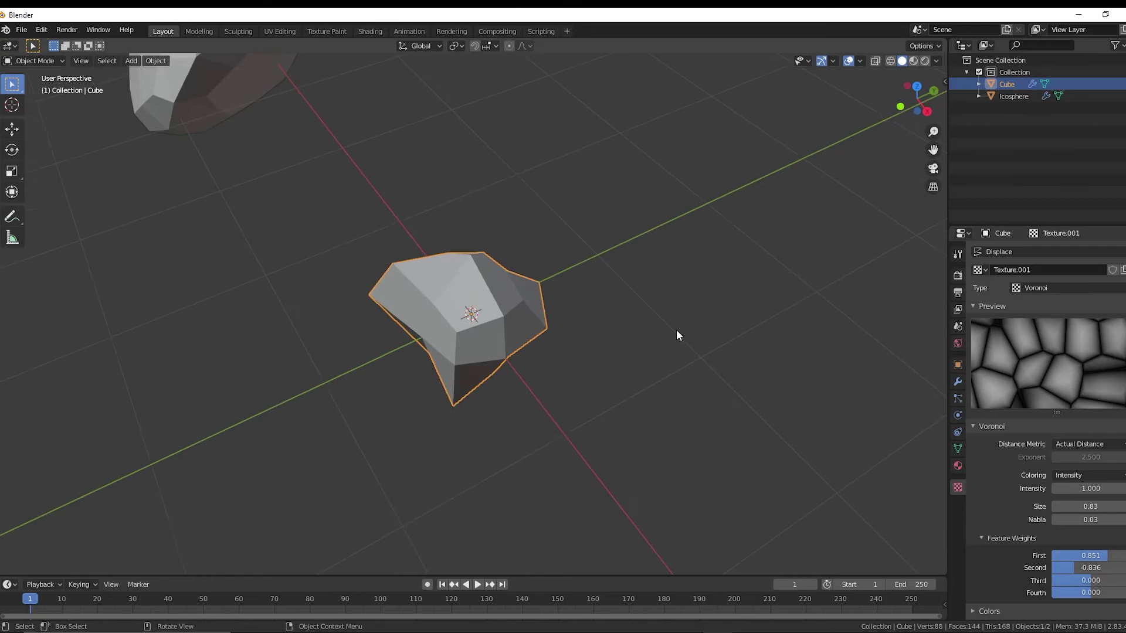
pyautogui.moveTo(676, 330); pyautogui.dragTo(762, 316, button='middle')
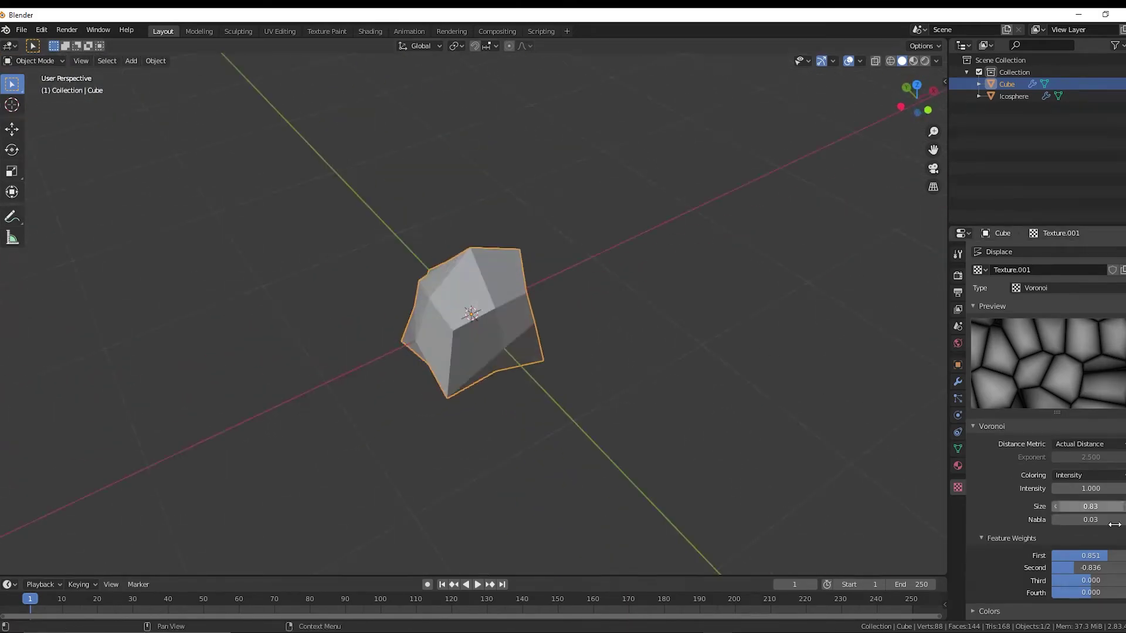
pyautogui.moveTo(1090, 567)
pyautogui.mouseDown()
pyautogui.moveTo(1109, 568)
pyautogui.moveTo(1073, 567)
pyautogui.mouseUp()
pyautogui.moveTo(674, 411); pyautogui.dragTo(441, 364, button='middle')
pyautogui.moveTo(868, 480); pyautogui.dragTo(475, 308, button='middle')
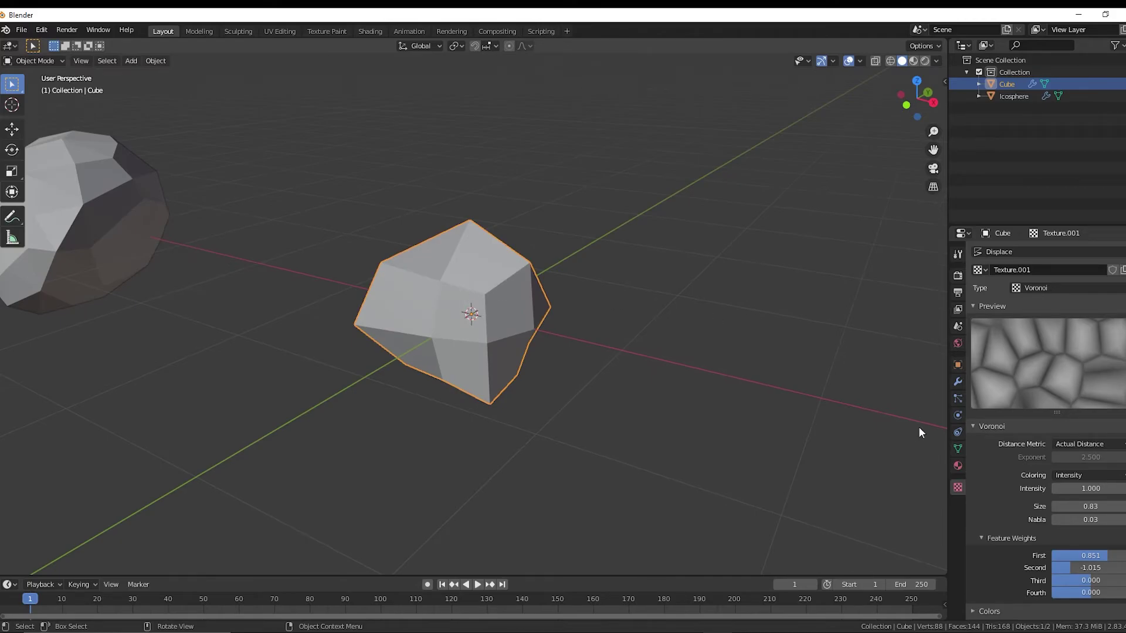
# Step: Back in the Modifier tab, add a Triangulate modifier after Subdivision Surface and Displace
pyautogui.click(958, 382)
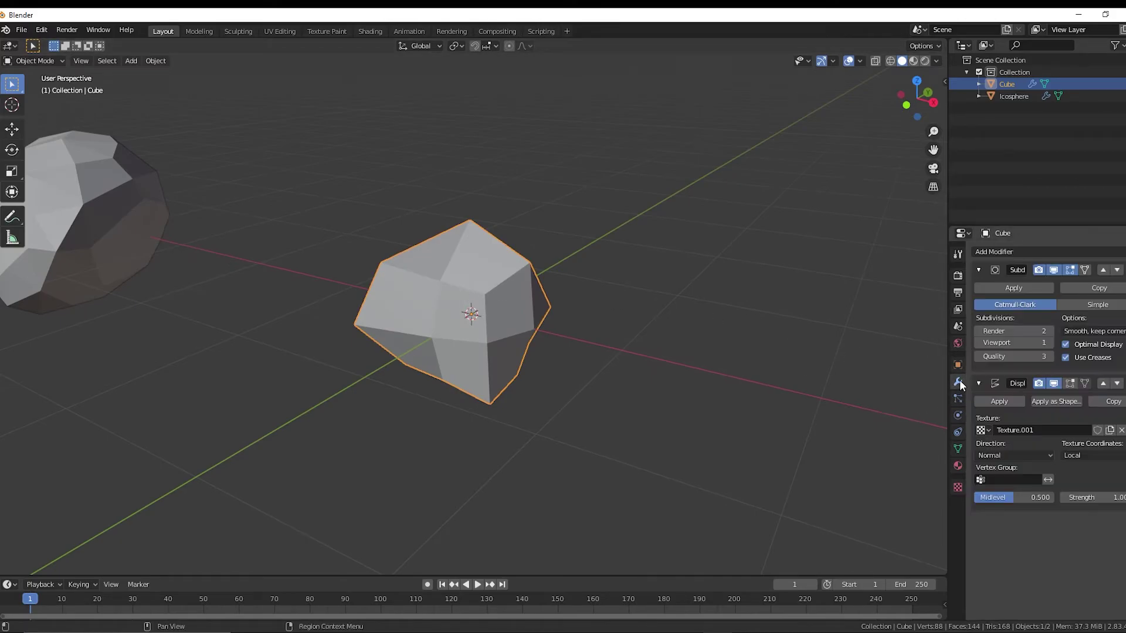
pyautogui.moveTo(491, 245); pyautogui.dragTo(574, 267, button='middle')
pyautogui.click(1043, 252)
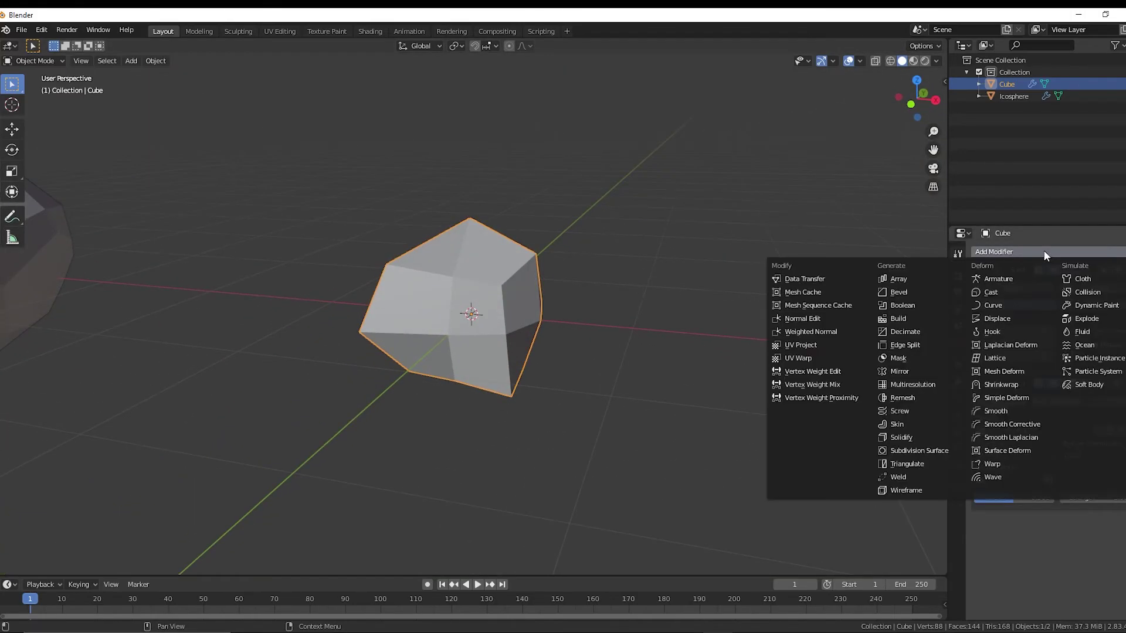
pyautogui.click(942, 451)
pyautogui.moveTo(885, 436); pyautogui.dragTo(694, 322, button='middle')
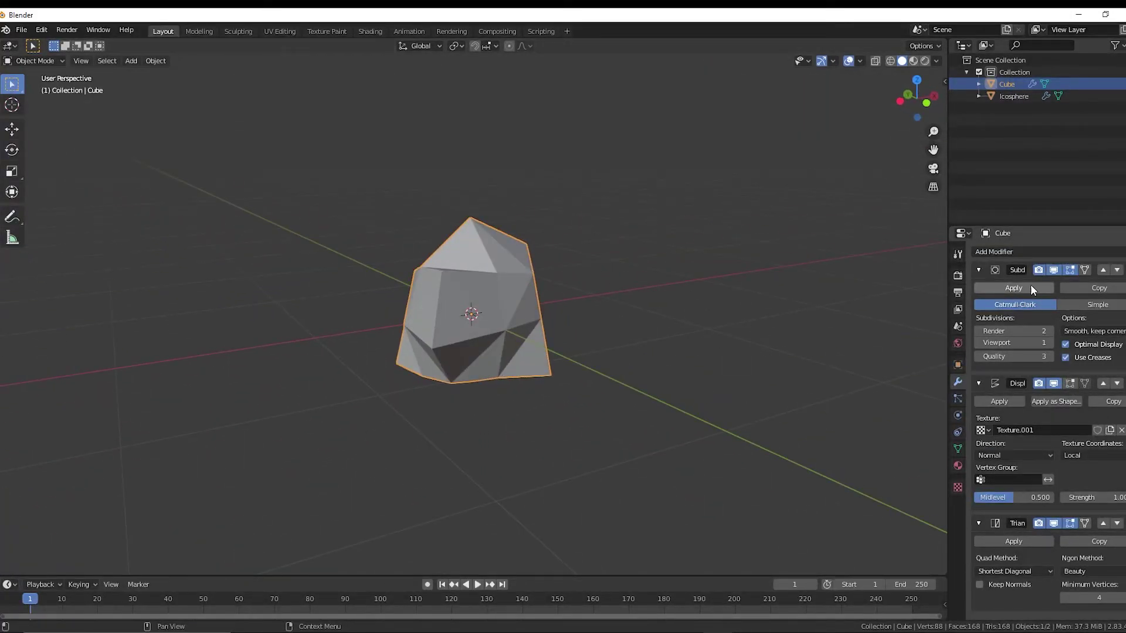
# Step: Apply the cube's Triangulate, Displace and Subdivision modifiers as real geometry
pyautogui.click(1024, 542)
pyautogui.click(1017, 401)
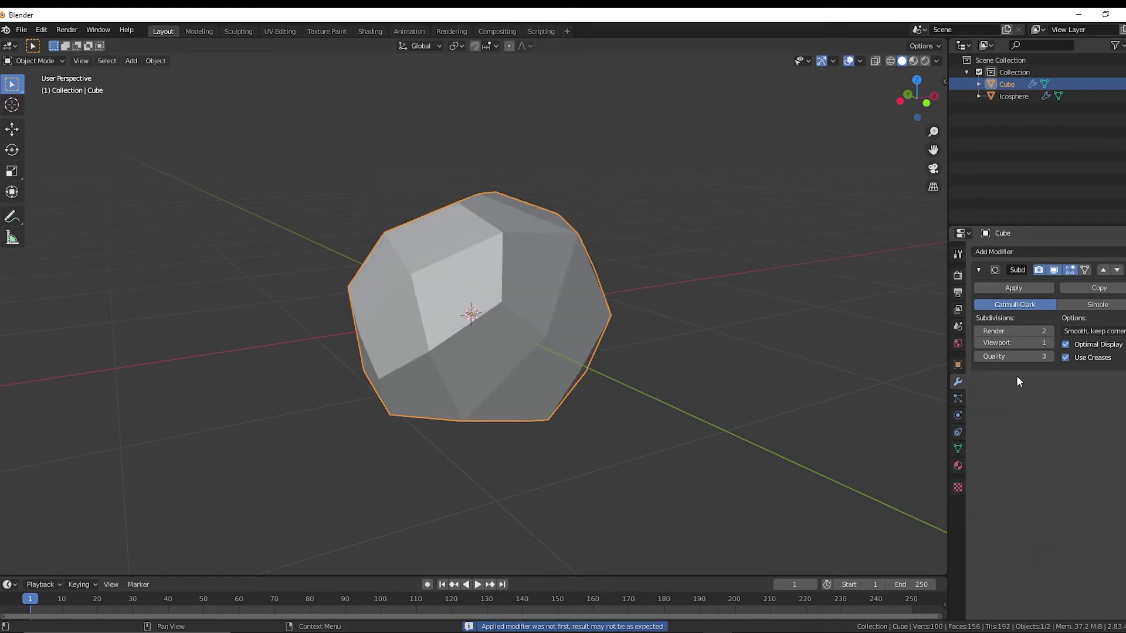
pyautogui.click(1015, 288)
pyautogui.moveTo(763, 267); pyautogui.dragTo(486, 269, button='middle')
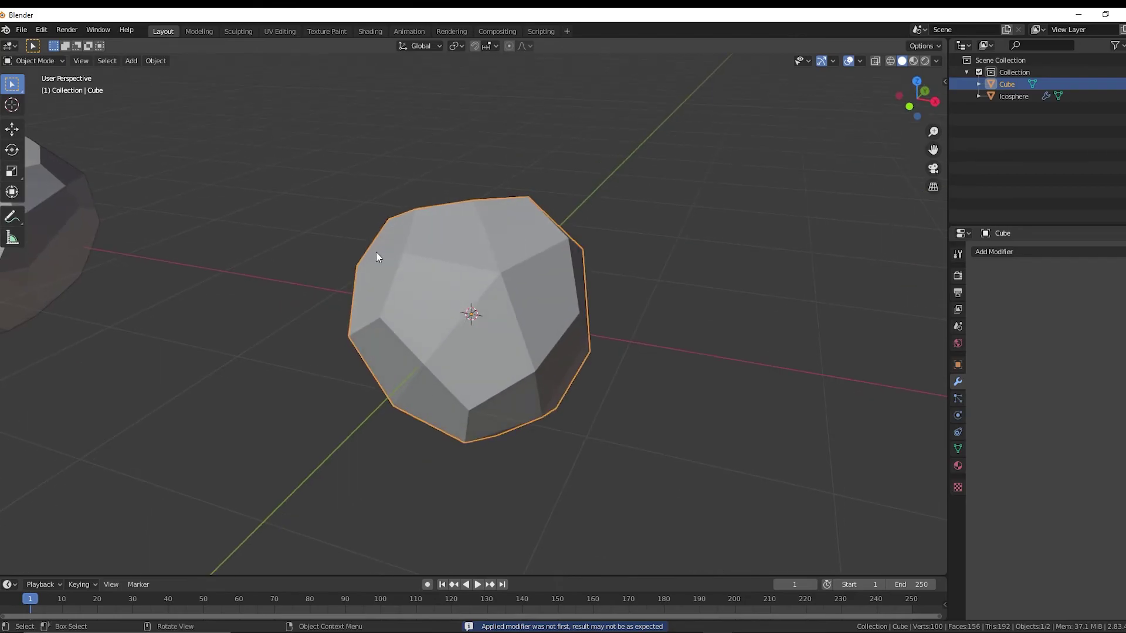
pyautogui.moveTo(377, 254); pyautogui.dragTo(590, 178, button='middle')
# Step: Randomize the cube's vertices in Edit Mode to make the rock lumpier and irregular
pyautogui.press('Tab')
pyautogui.moveTo(442, 335); pyautogui.dragTo(448, 344)
pyautogui.press('Tab')
pyautogui.moveTo(448, 344); pyautogui.dragTo(617, 245, button='middle')
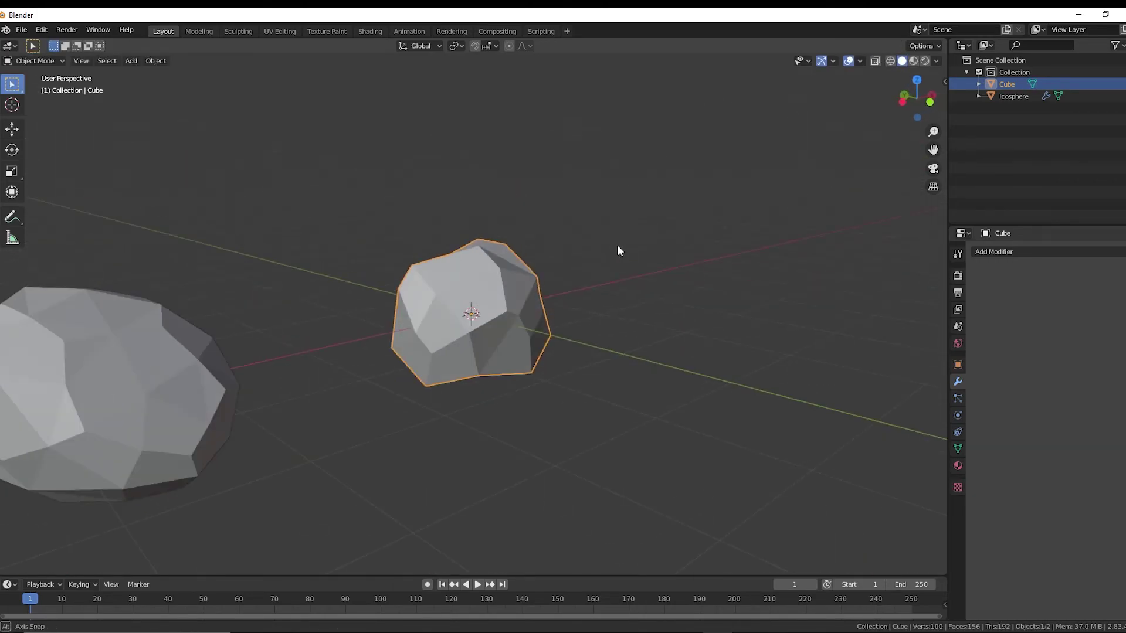
# Step: Apply Shade Smooth to the cube rock, then deselect it
pyautogui.rightClick(507, 259)
pyautogui.click(508, 259)
pyautogui.moveTo(519, 255)
pyautogui.mouseDown(button='middle')
pyautogui.moveTo(293, 260)
pyautogui.moveTo(583, 264)
pyautogui.moveTo(585, 233)
pyautogui.moveTo(310, 215)
pyautogui.moveTo(478, 226)
pyautogui.moveTo(533, 213)
pyautogui.moveTo(498, 211)
pyautogui.moveTo(681, 210)
pyautogui.moveTo(570, 196)
pyautogui.moveTo(601, 201)
pyautogui.moveTo(470, 217)
pyautogui.moveTo(693, 402)
pyautogui.mouseUp(button='middle')
pyautogui.click(309, 215)
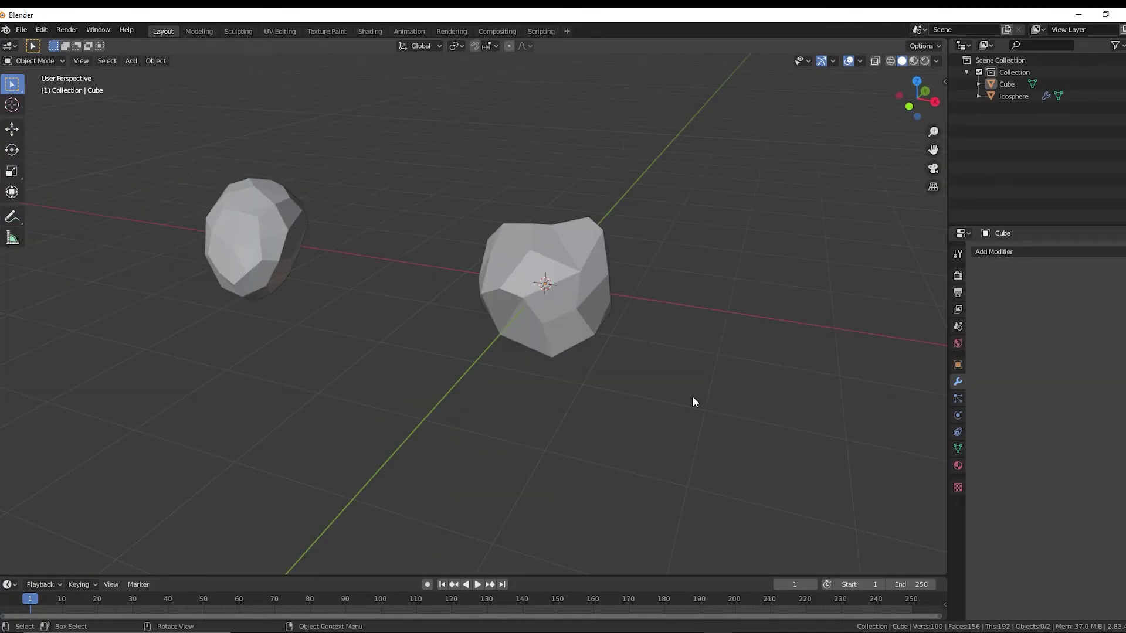